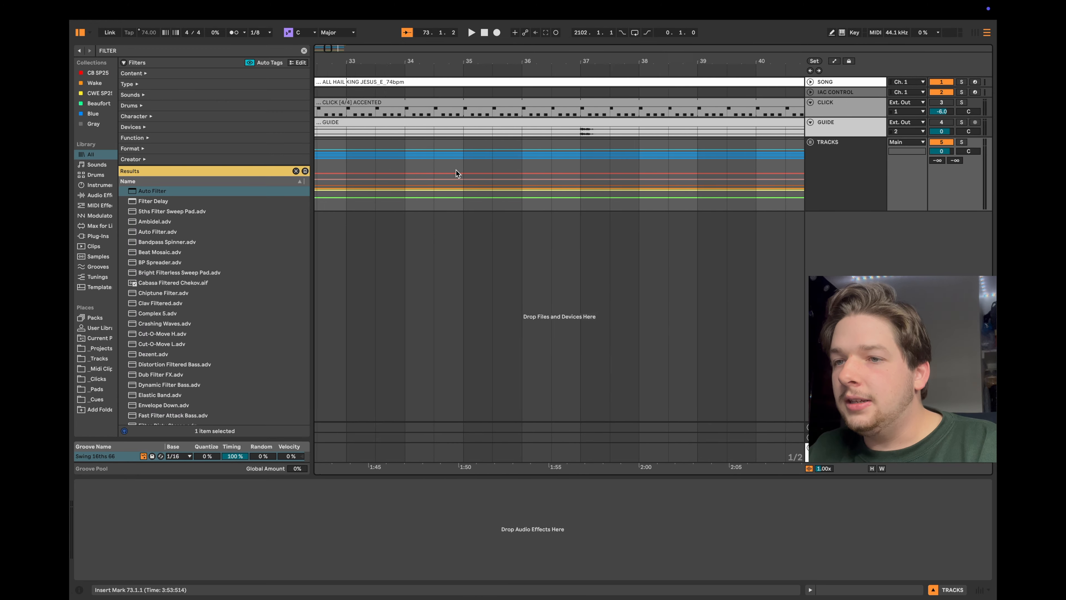
# - Unfold the TRACKS group and look through the keys, piano and other tracks inside it
pyautogui.click(493, 166)
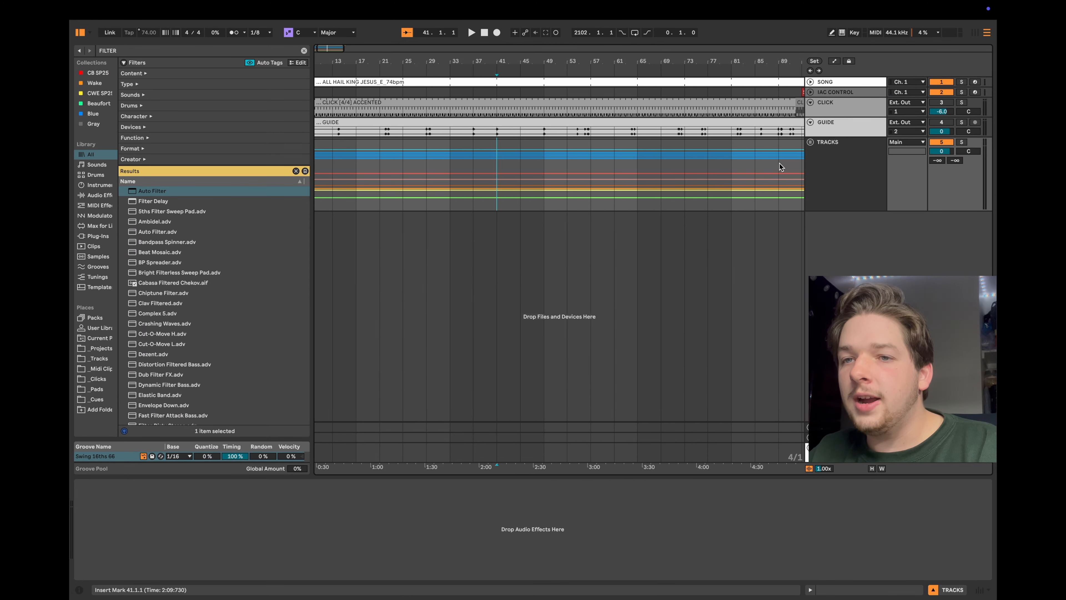
pyautogui.click(811, 142)
pyautogui.scroll(3, 673, 269)
pyautogui.scroll(-10, 674, 268)
pyautogui.scroll(2, 674, 269)
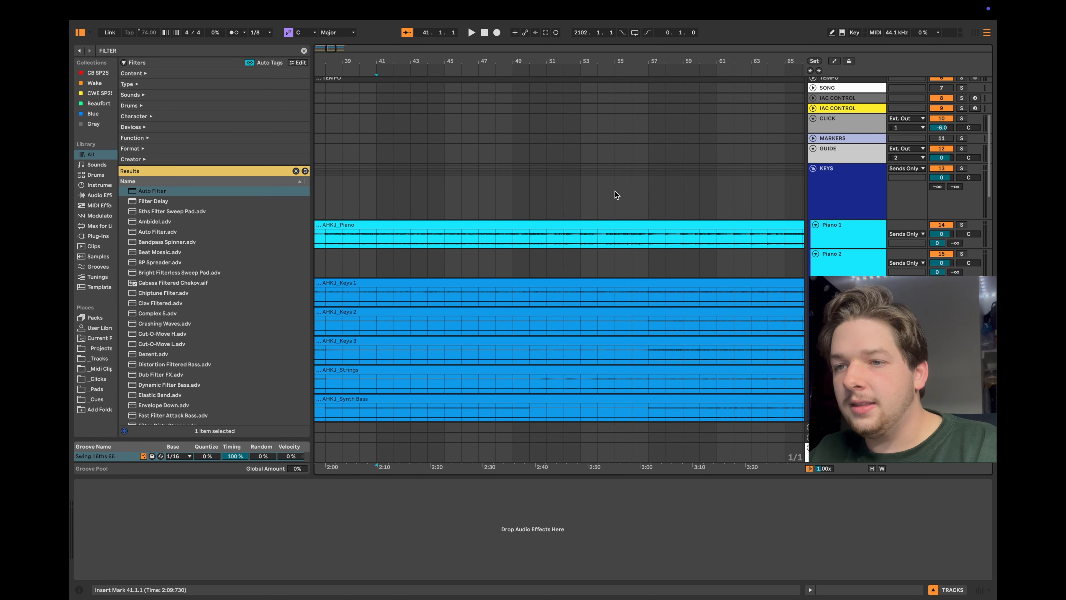
pyautogui.click(546, 191)
pyautogui.scroll(5, 699, 308)
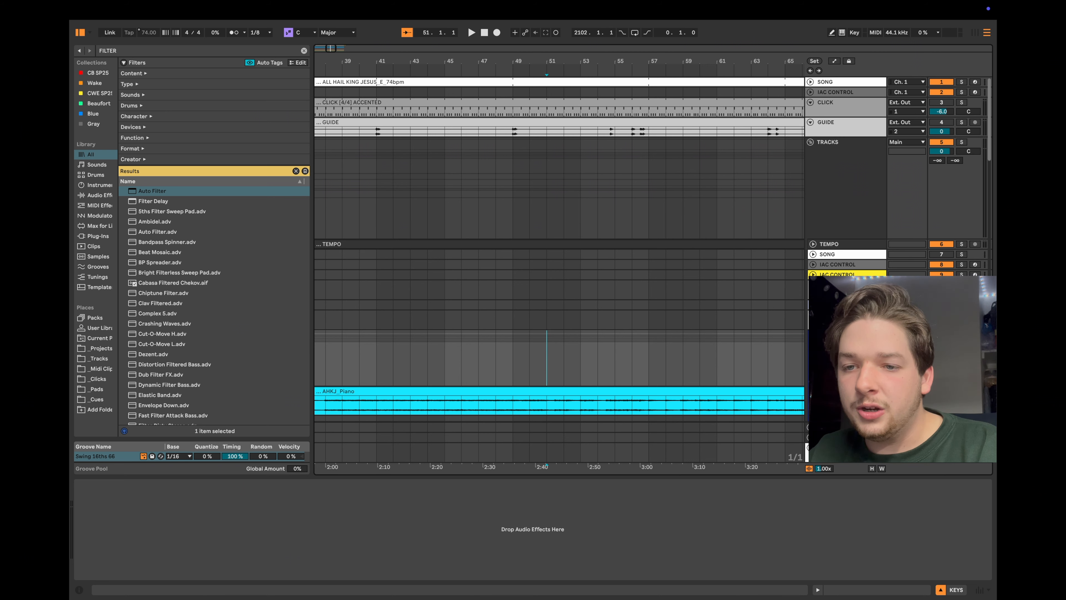
pyautogui.click(546, 427)
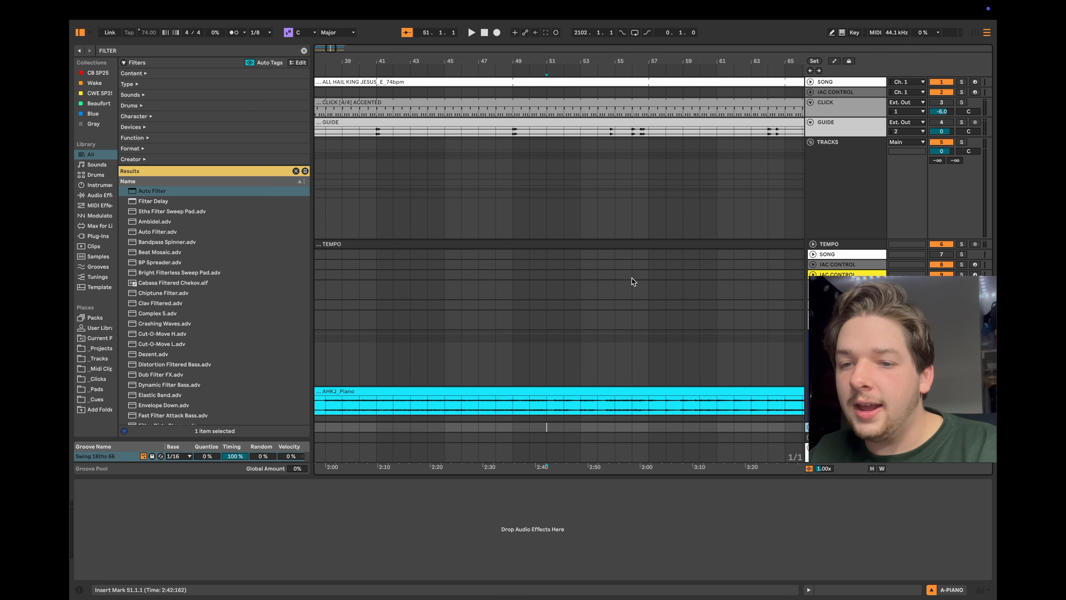
pyautogui.scroll(-2, 633, 281)
pyautogui.press('Down')
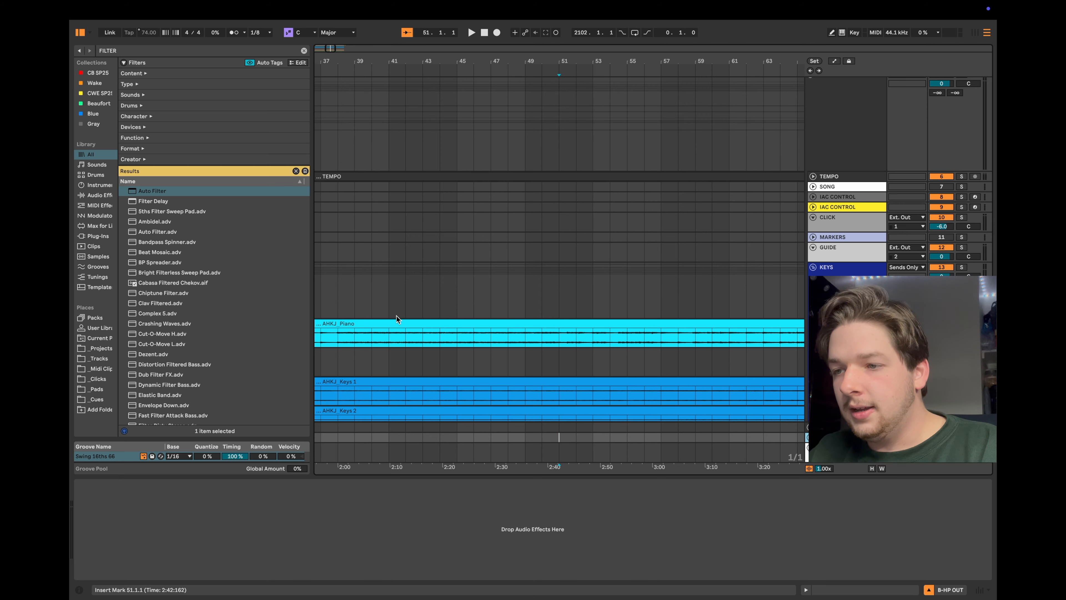
pyautogui.click(386, 300)
pyautogui.hscroll(-3, 386, 300)
pyautogui.scroll(-2, 386, 300)
pyautogui.scroll(-4, 386, 300)
pyautogui.scroll(1, 386, 300)
# - Play the song from bar 39, raise the system volume, and stop playback
pyautogui.click(384, 257)
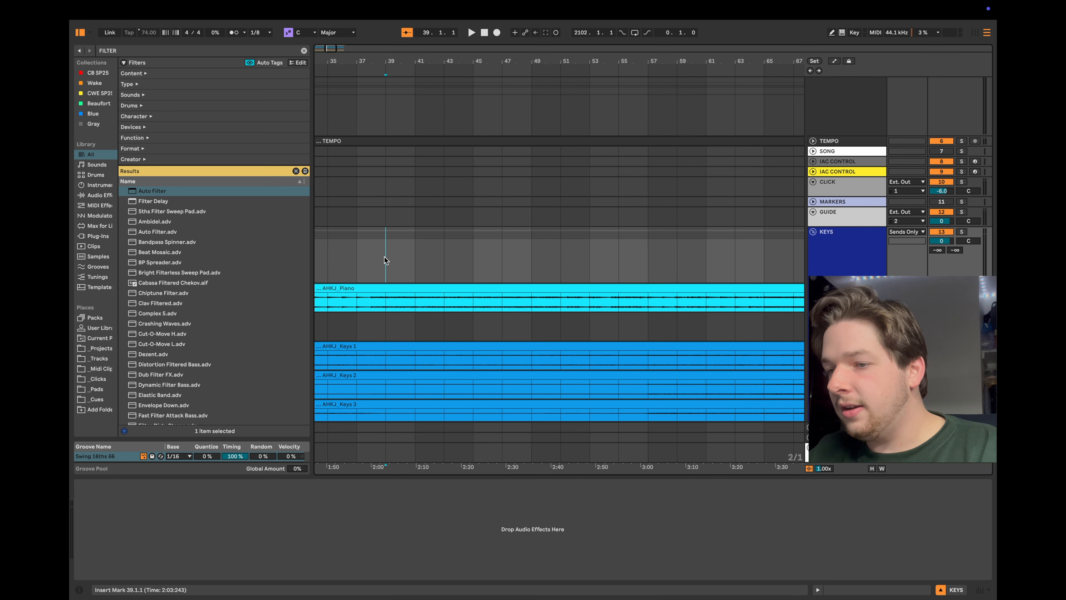
pyautogui.press('+')
pyautogui.press('space')
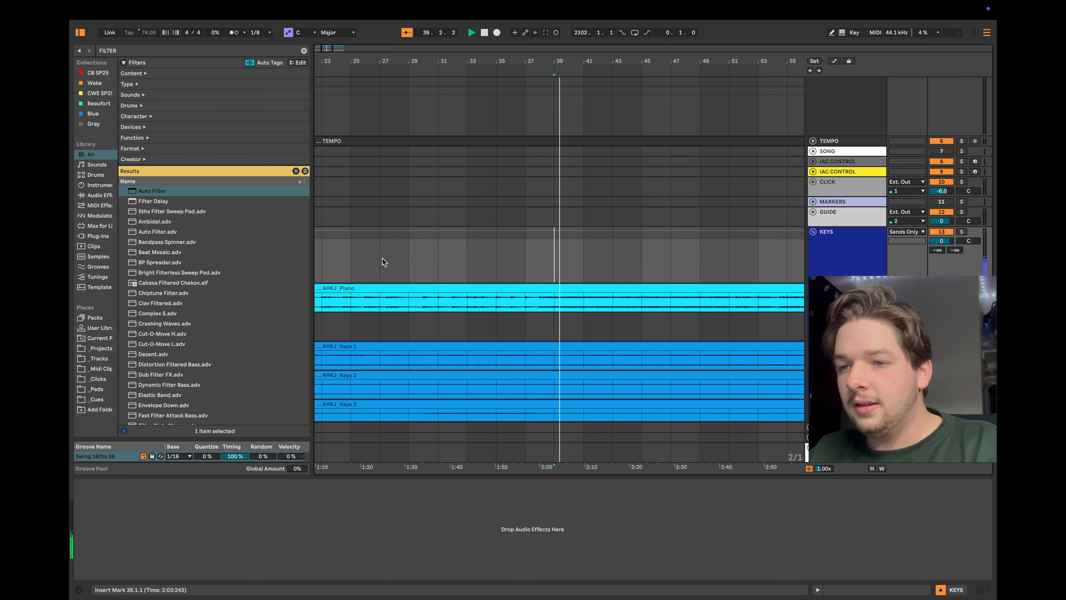
pyautogui.press('XF86AudioRaiseVolume')
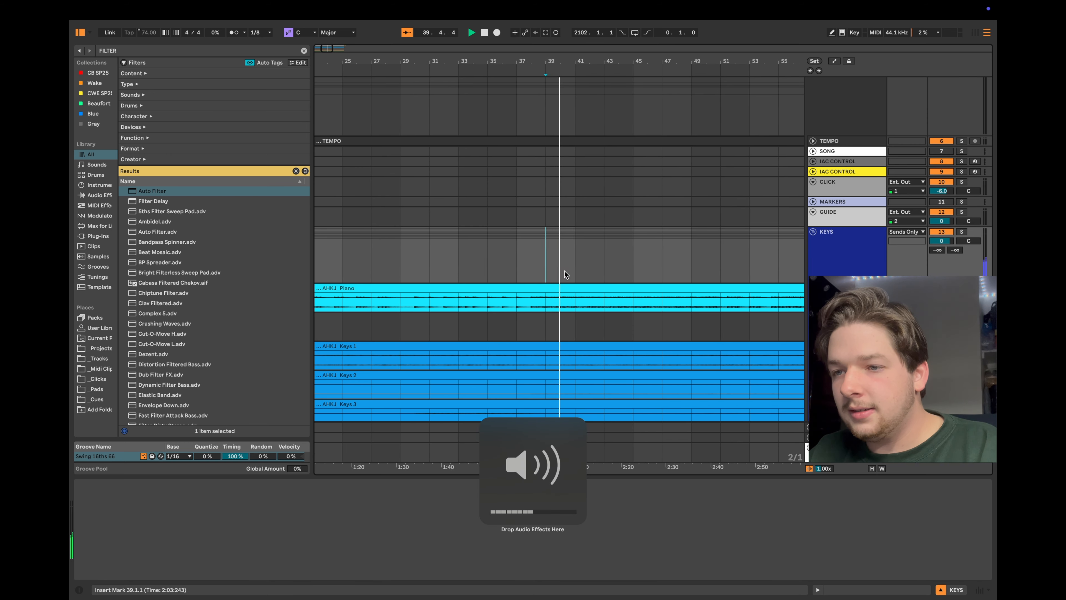
pyautogui.press('space')
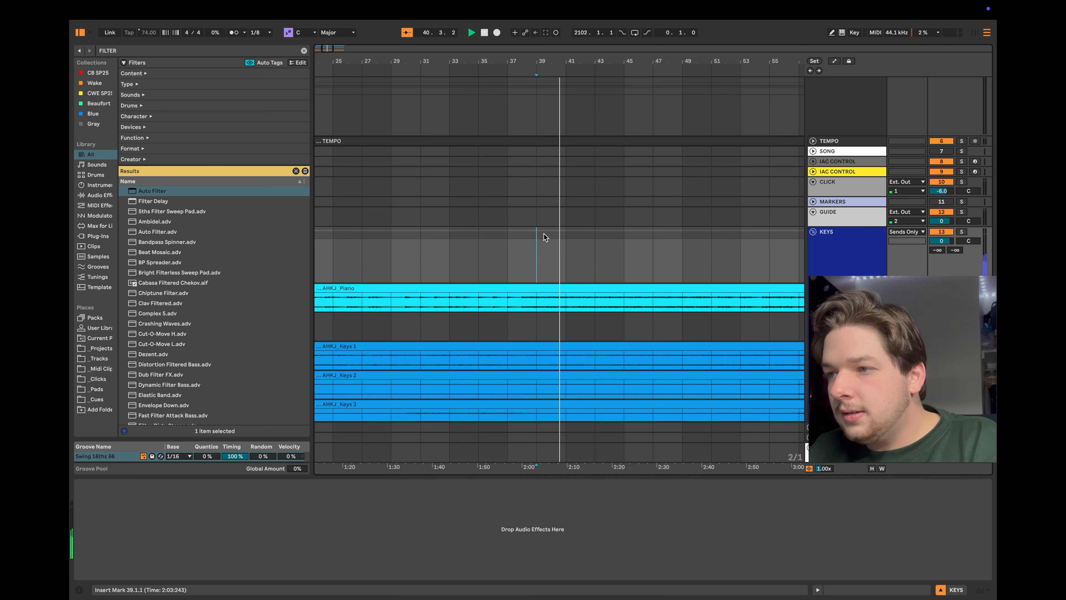
# - Fold the TRACKS group and place the insert marker at bar 39 on it
pyautogui.scroll(5, 503, 226)
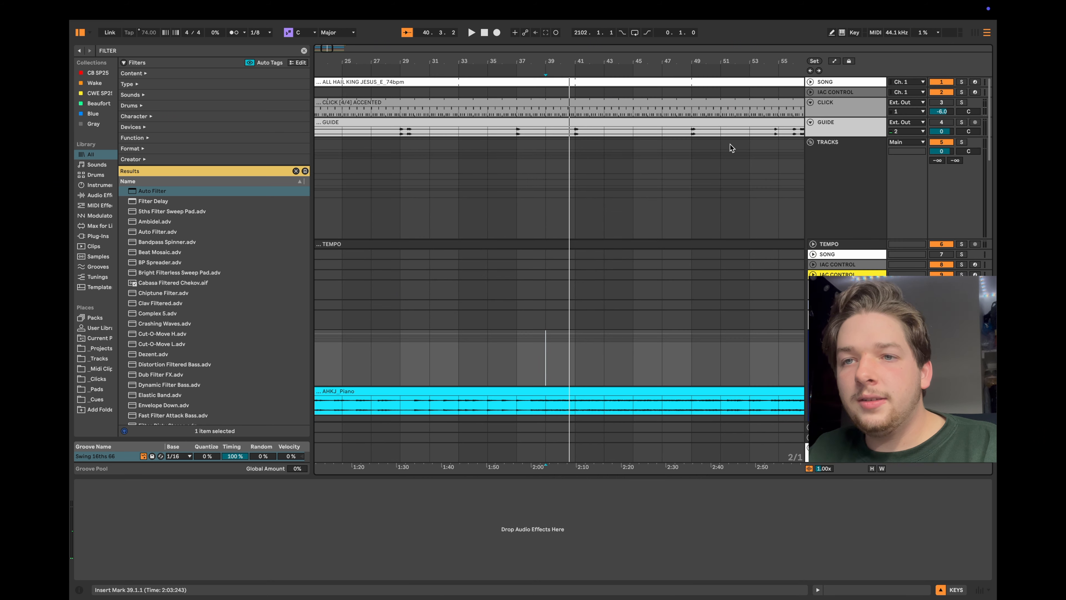
pyautogui.click(813, 143)
pyautogui.click(767, 216)
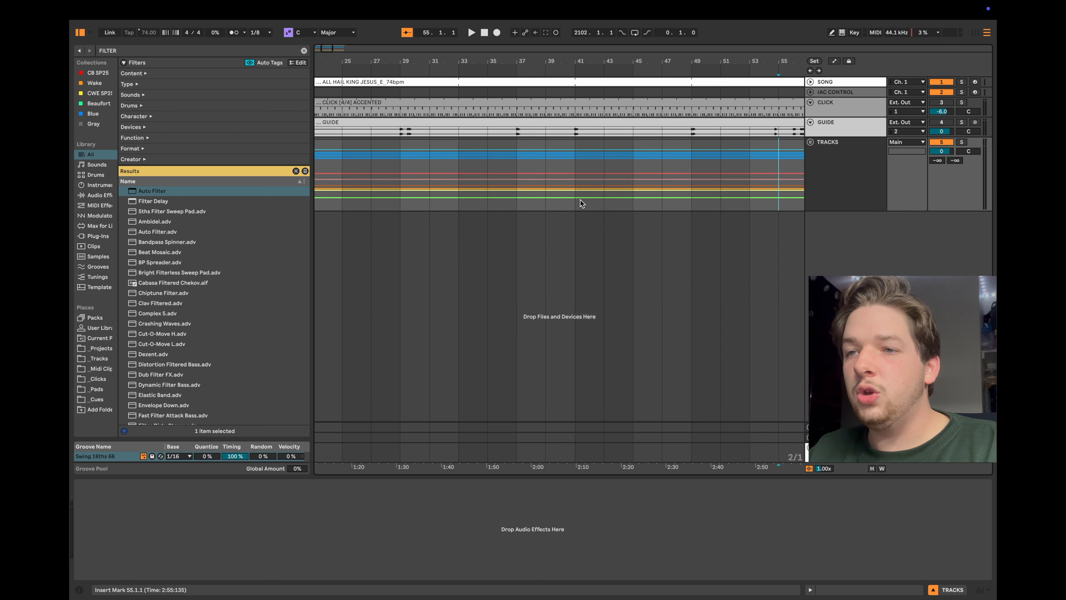
pyautogui.click(500, 195)
pyautogui.click(764, 254)
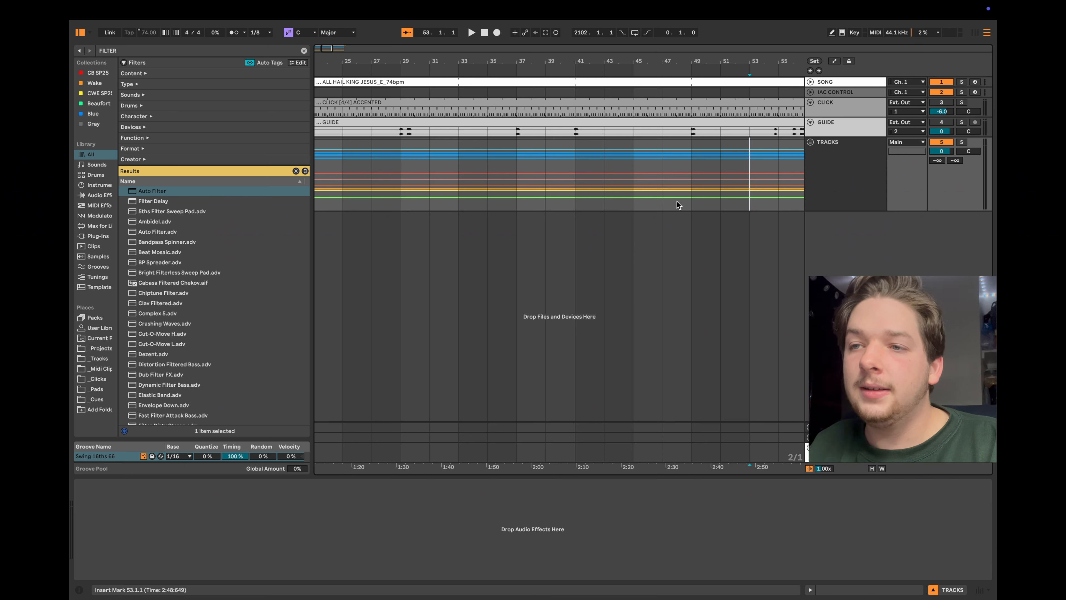
pyautogui.click(554, 191)
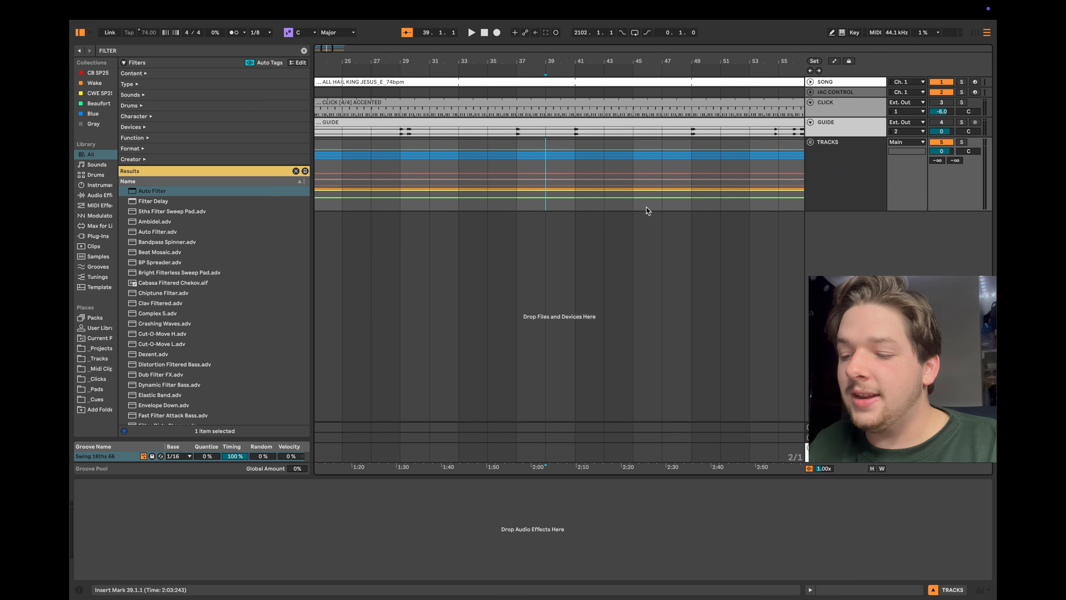
# - Add two MIDI tracks below the TRACKS group and delete the default Build instrument from each
pyautogui.press('super+shift+t')
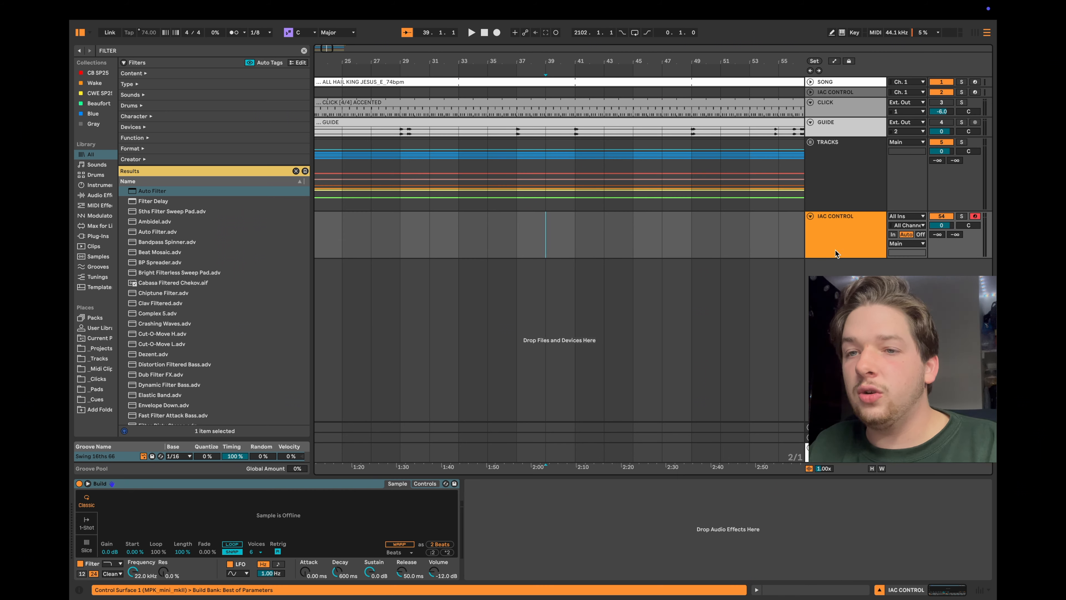
pyautogui.click(323, 484)
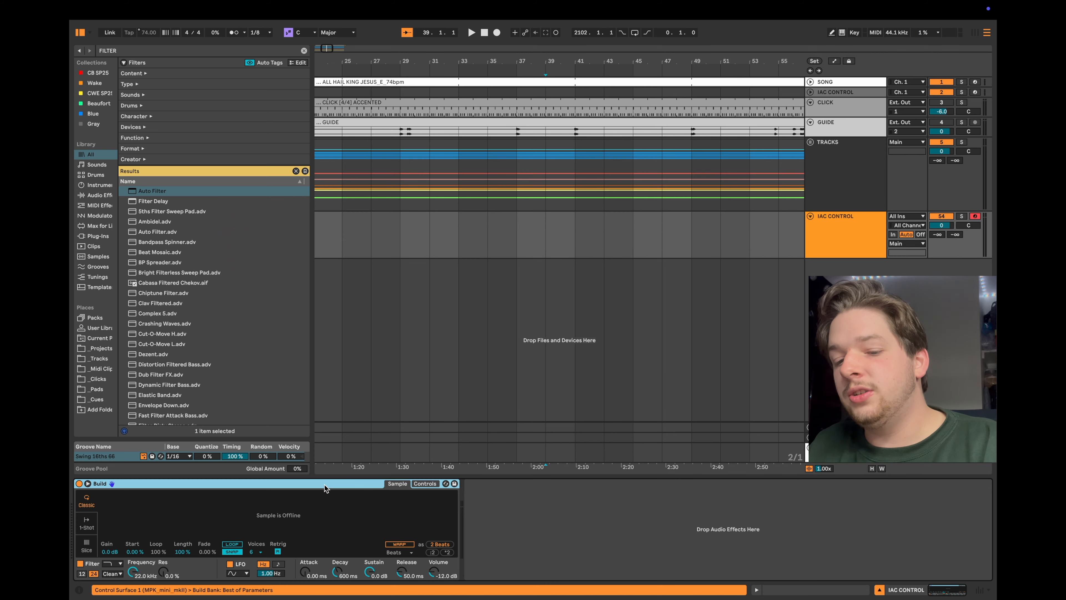
pyautogui.press('Delete')
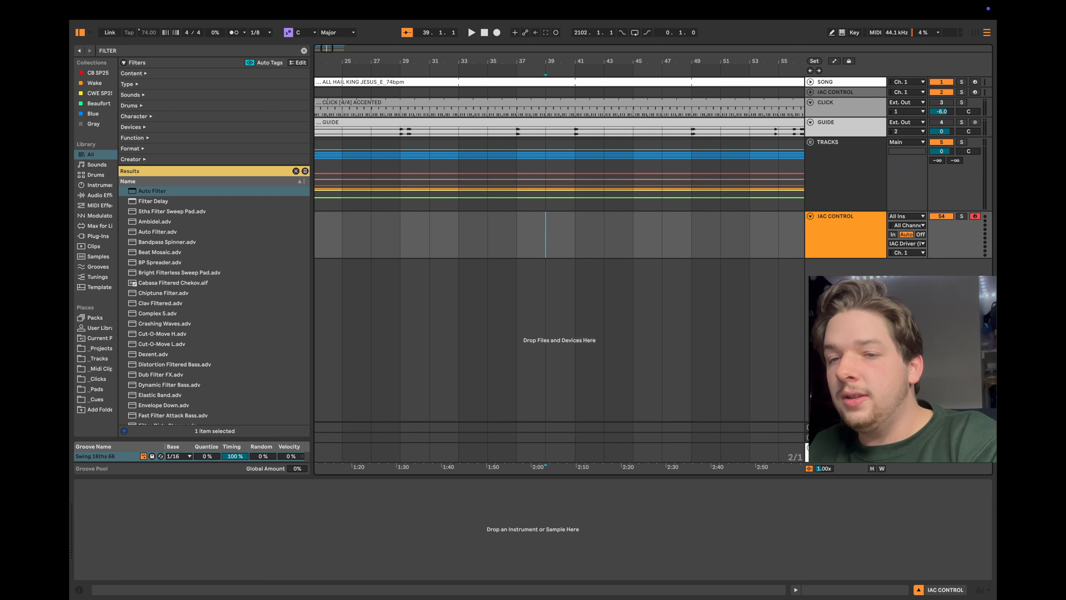
pyautogui.press('super+shift+t')
pyautogui.click(260, 483)
pyautogui.press('Delete')
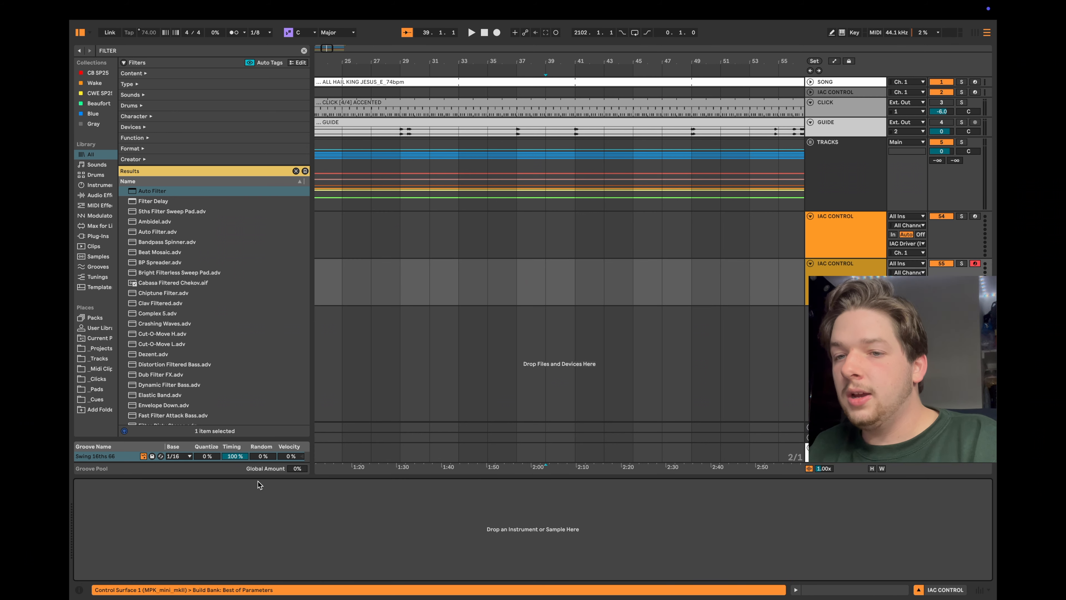
# - Rename the first new MIDI track FADE OUT and the second FADE IN
pyautogui.click(881, 243)
pyautogui.press('super+r')
pyautogui.write('FADE OUT')
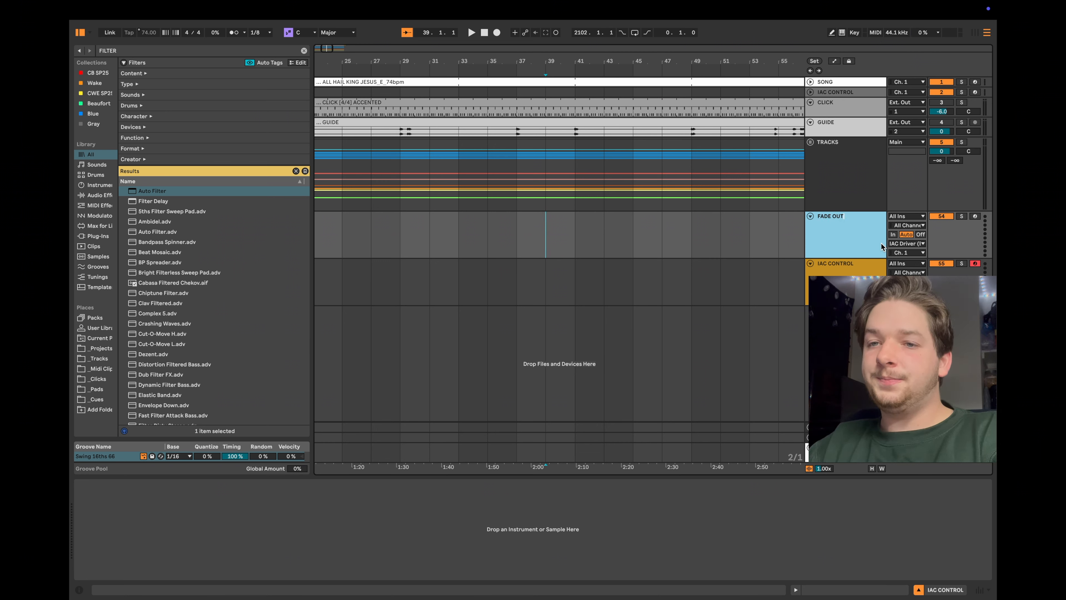
pyautogui.press('Tab')
pyautogui.write('FADE IN')
pyautogui.press('Return')
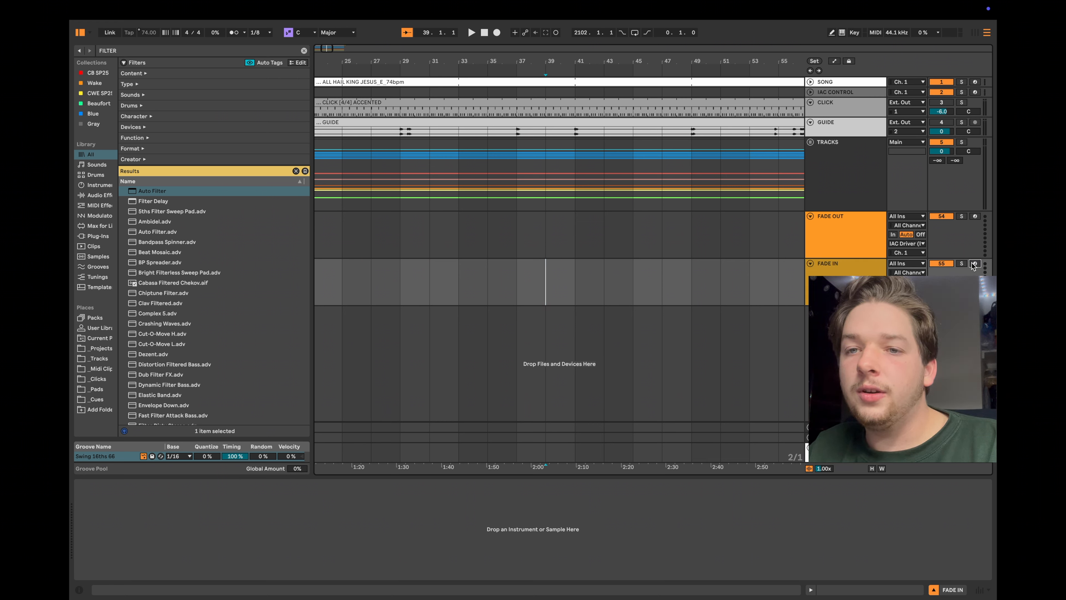
# - Set the MIDI input channel of the FADE OUT and FADE IN tracks to Ch. 1
pyautogui.click(917, 225)
pyautogui.click(901, 242)
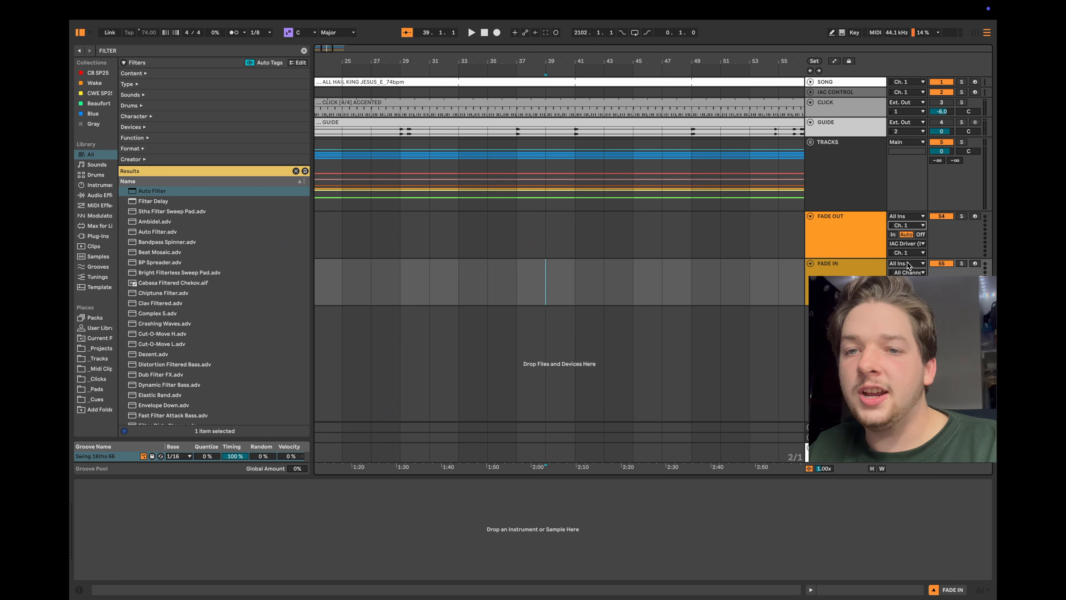
pyautogui.click(901, 289)
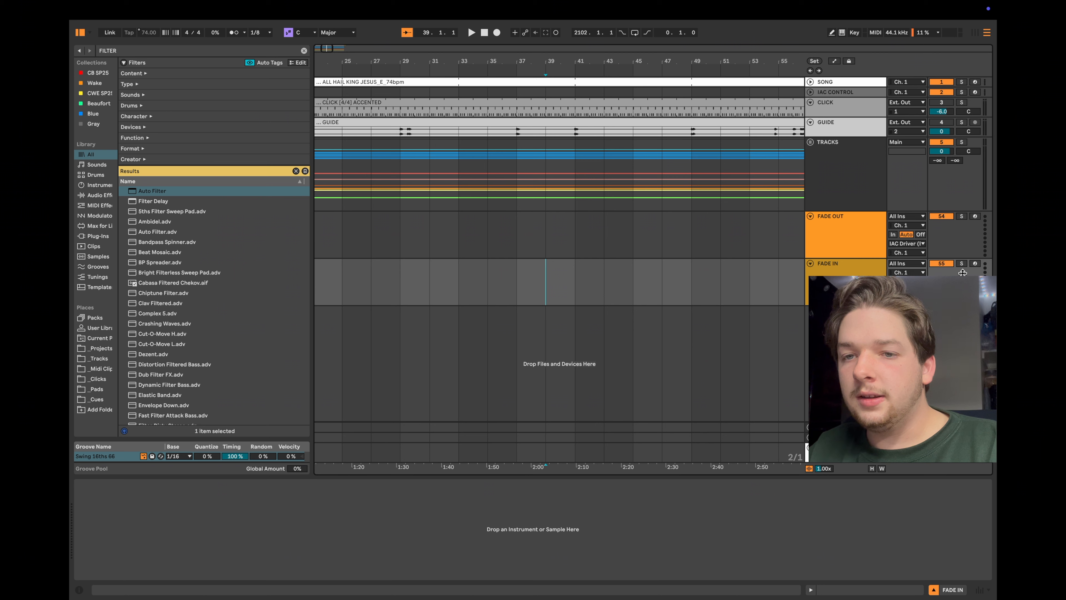
pyautogui.click(330, 240)
pyautogui.hscroll(-8, 331, 240)
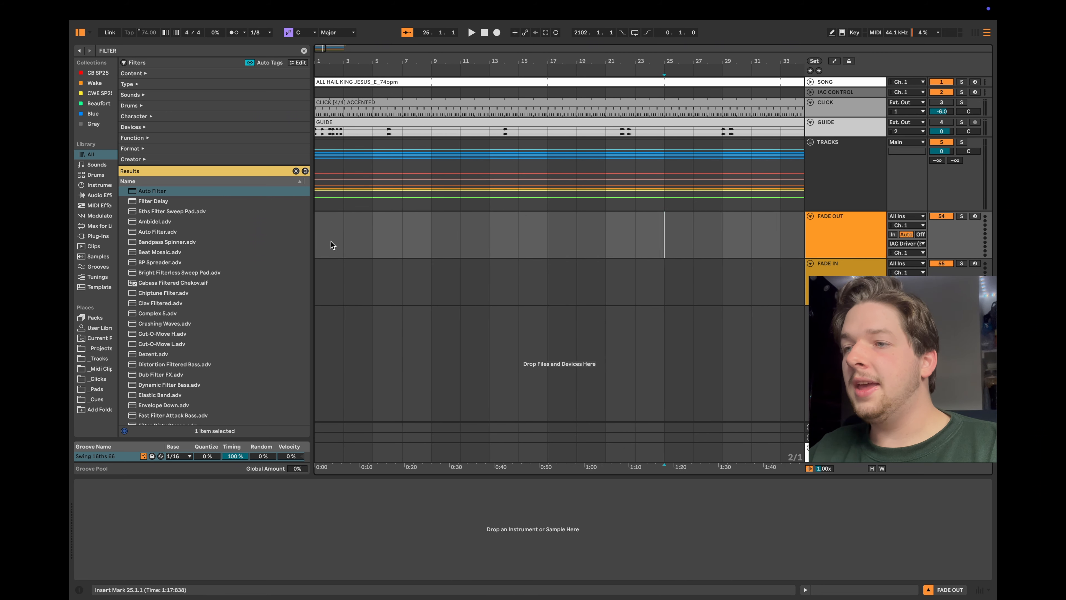
pyautogui.click(576, 218)
pyautogui.hscroll(8, 576, 220)
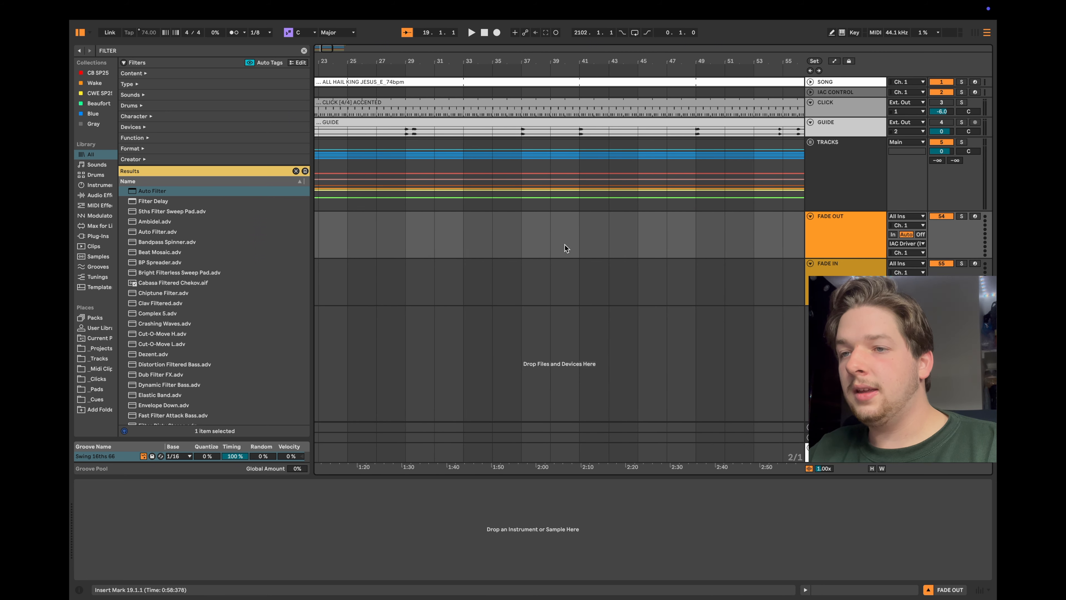
pyautogui.click(435, 240)
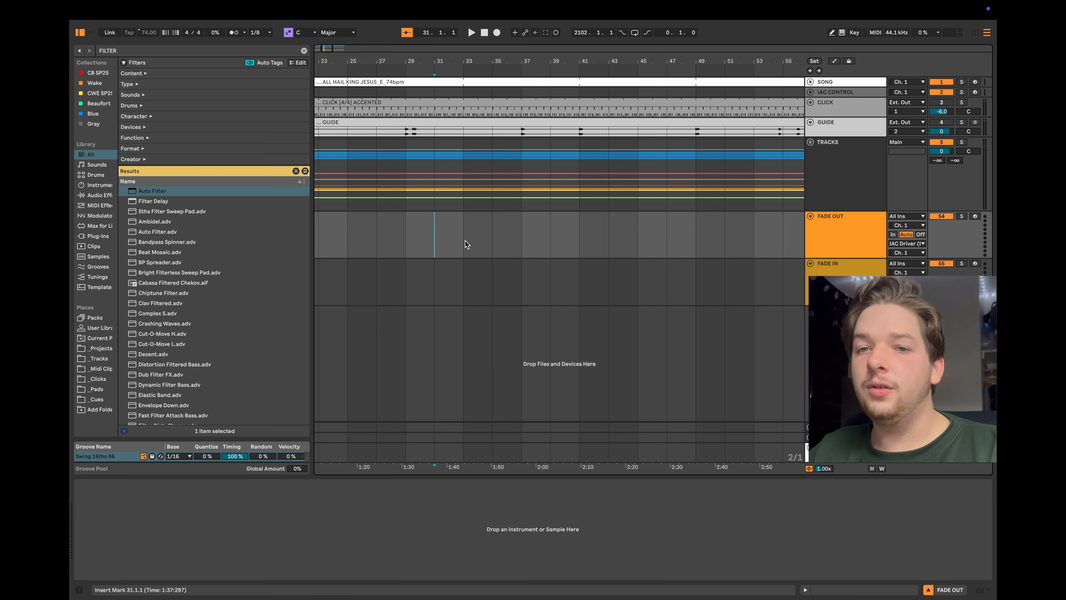
# - In Session View, create a non-looping MIDI clip in FADE OUT's first slot with a sixteenth-note C3 at its start
pyautogui.press('Tab')
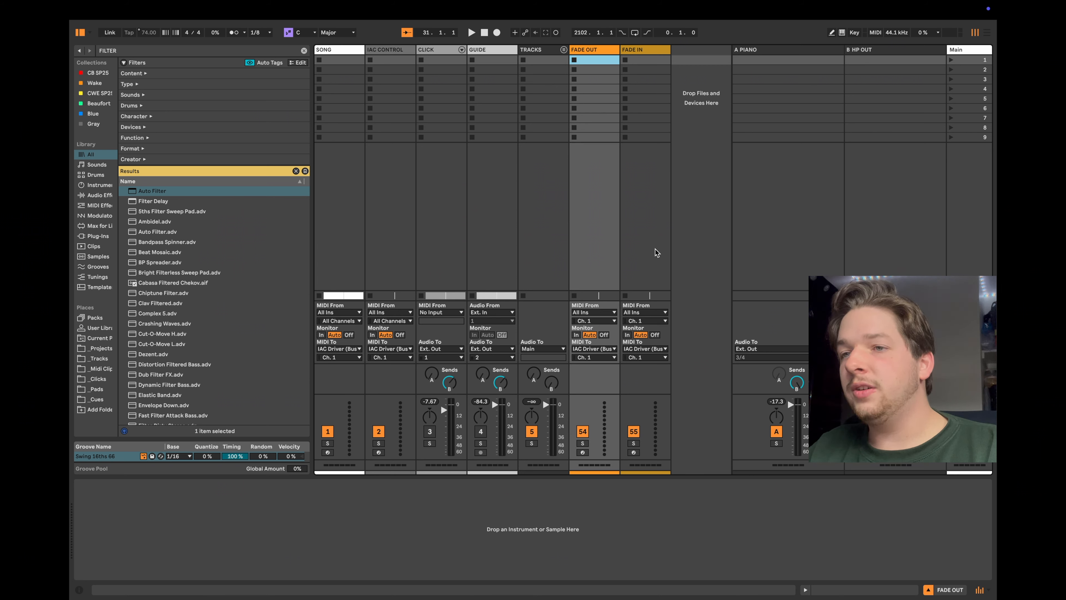
pyautogui.doubleClick(590, 59)
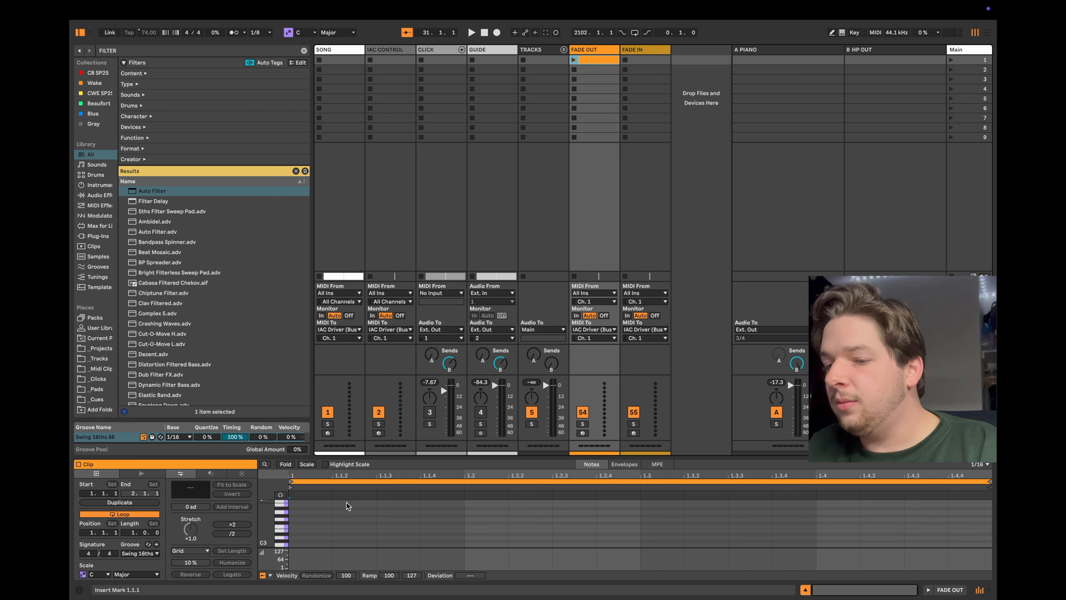
pyautogui.click(137, 515)
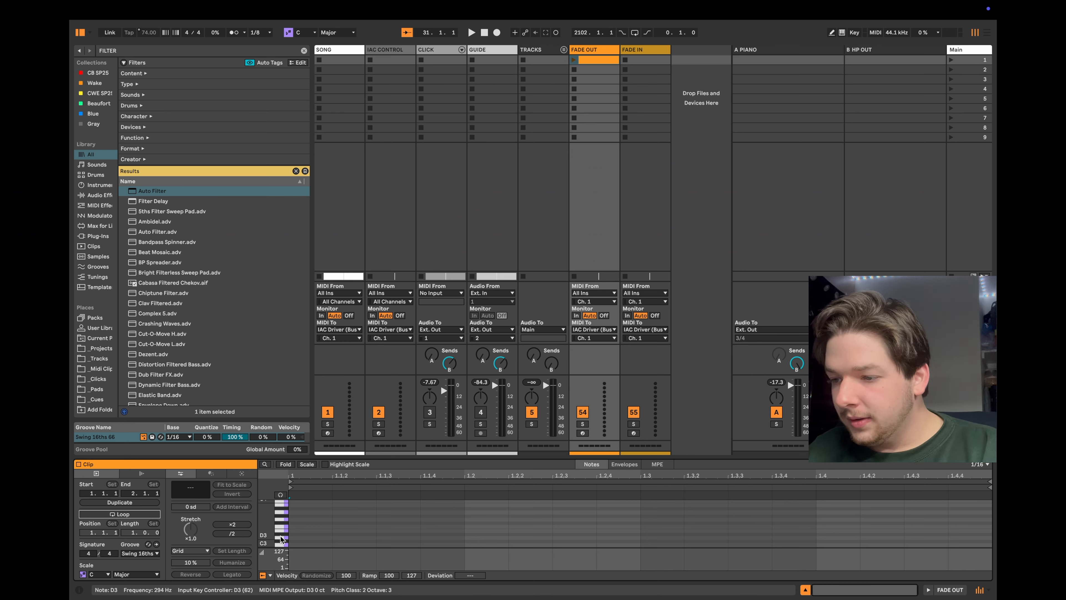
pyautogui.doubleClick(301, 545)
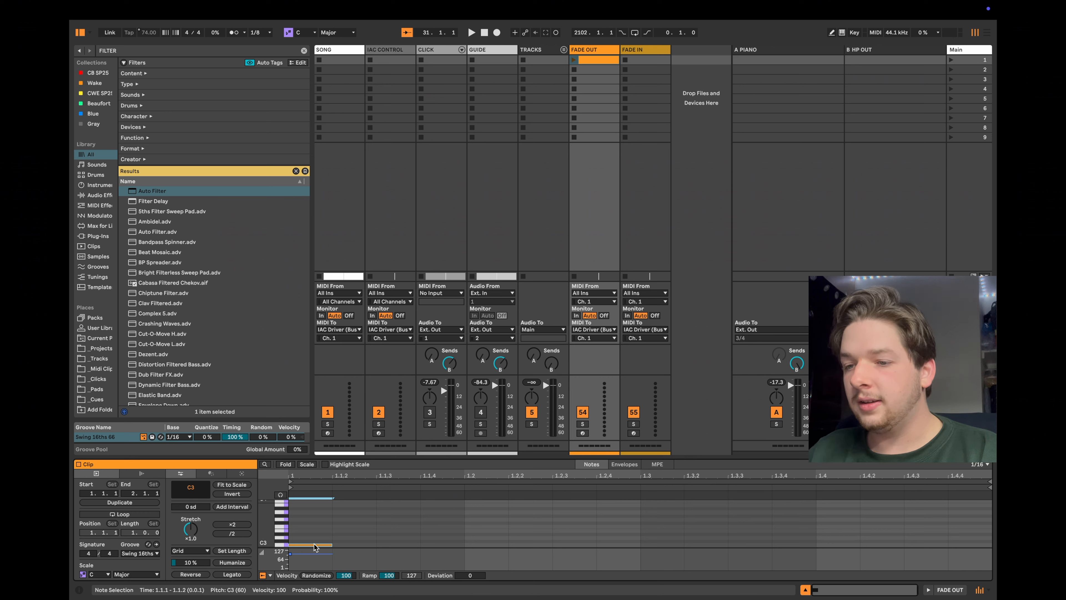
# - Draw the clip's MIDI controller 20 envelope as a straight ramp from full value at the start to 0 at the end
pyautogui.click(621, 465)
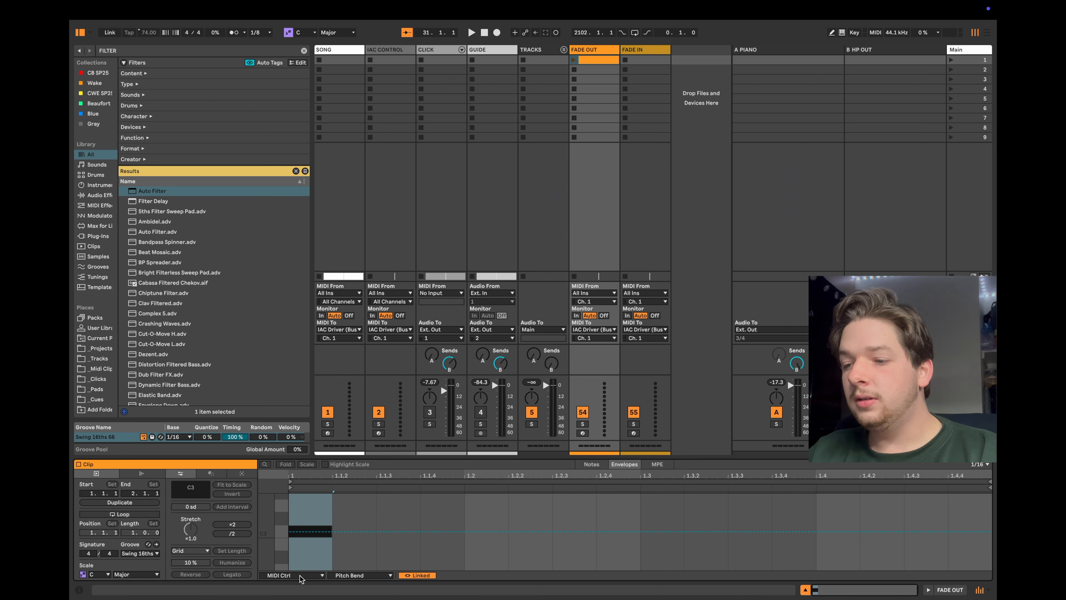
pyautogui.click(339, 576)
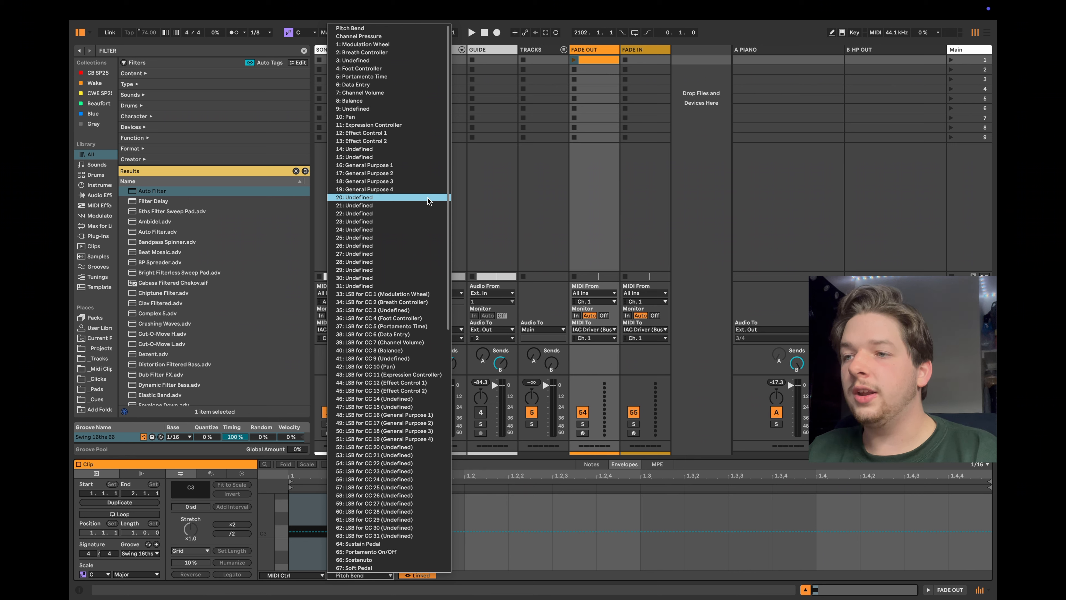
pyautogui.click(409, 198)
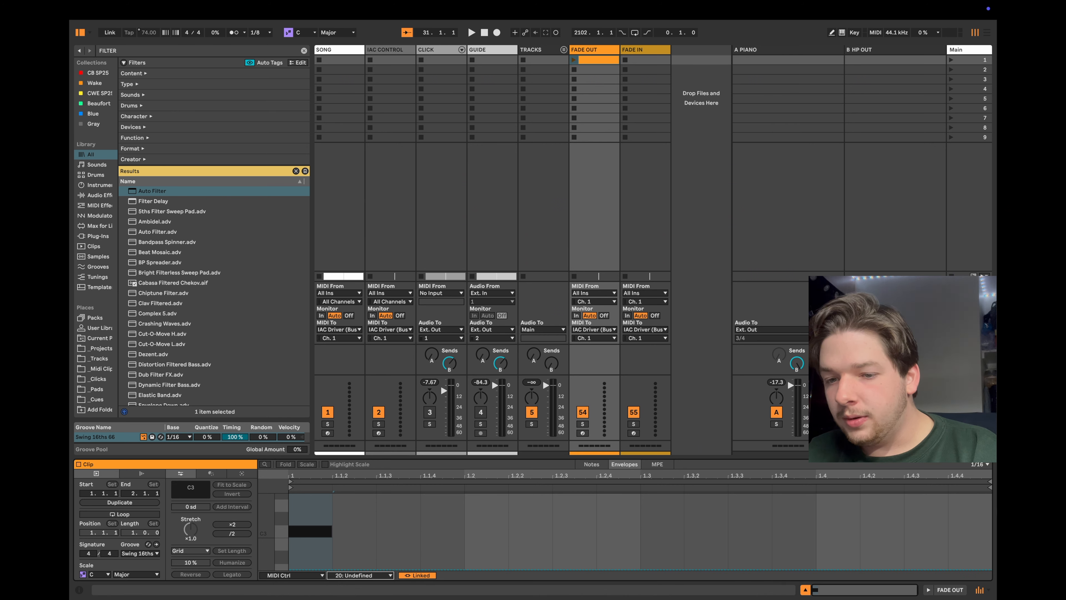
pyautogui.click(992, 570)
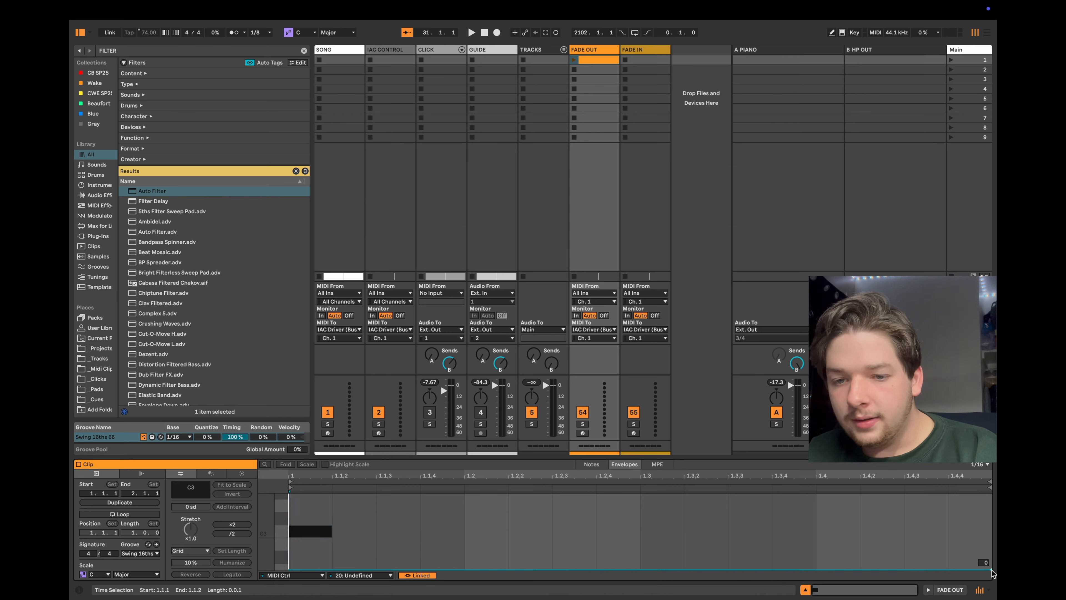
pyautogui.click(289, 570)
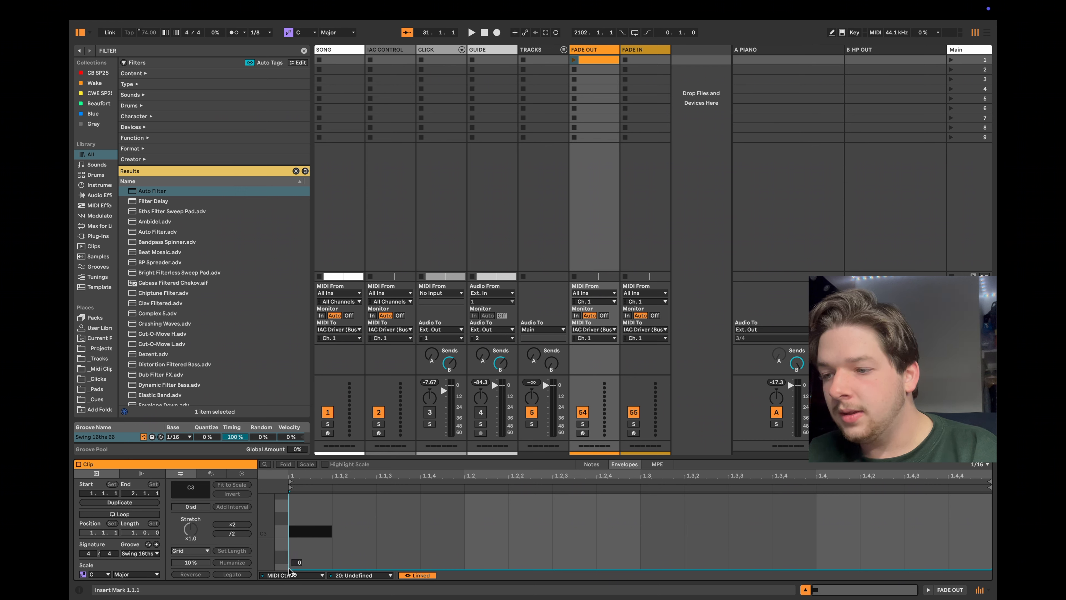
pyautogui.moveTo(290, 569); pyautogui.dragTo(316, 485)
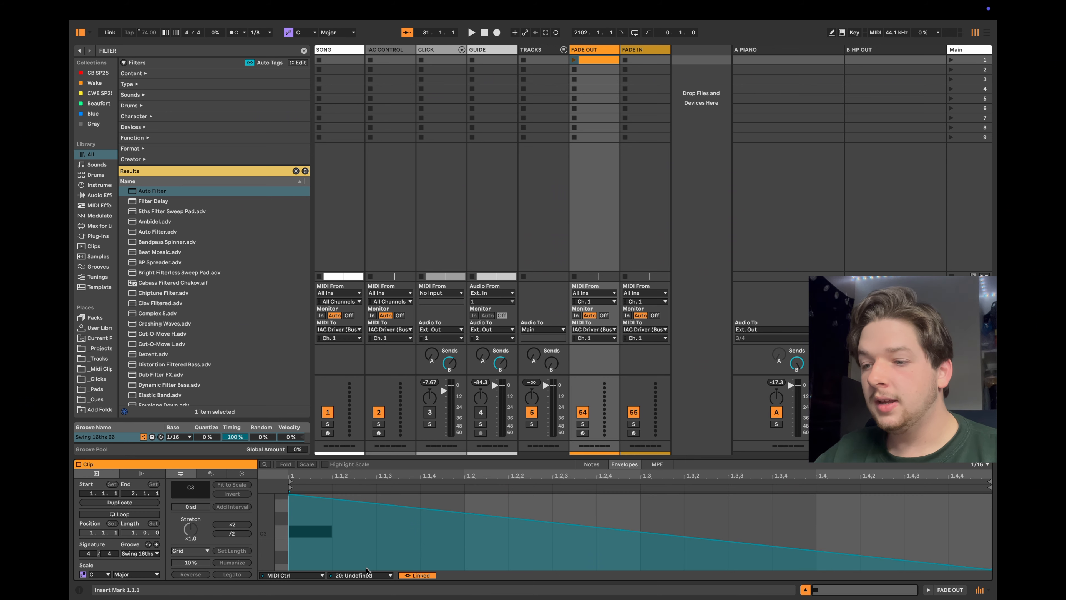
# - Draw the FADE OUT clip's MIDI controller 21 envelope as a straight ramp from 0 at the start to full value at the end
pyautogui.click(357, 576)
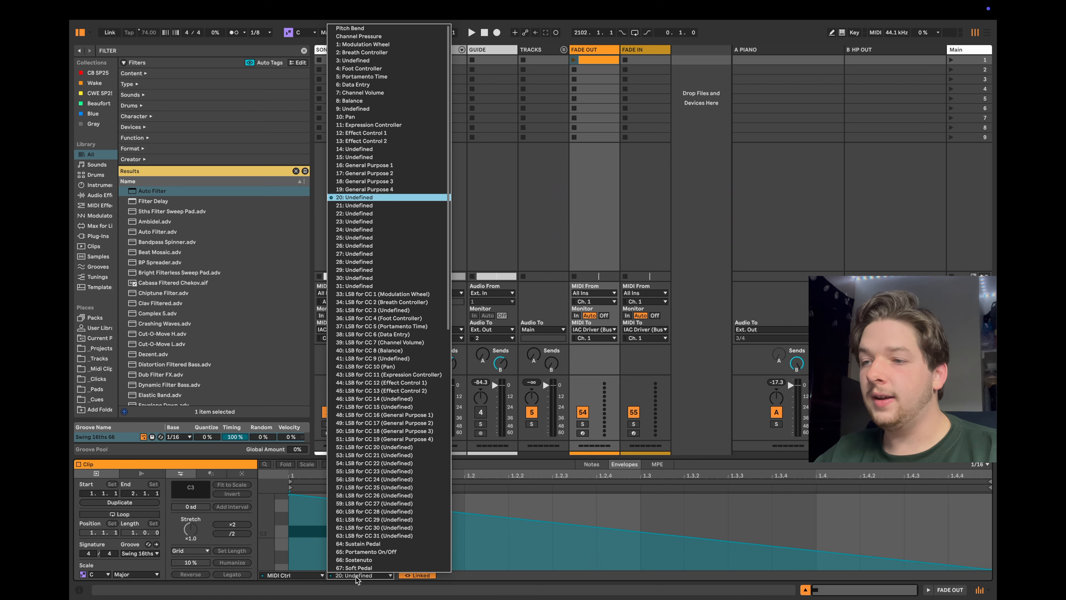
pyautogui.click(351, 206)
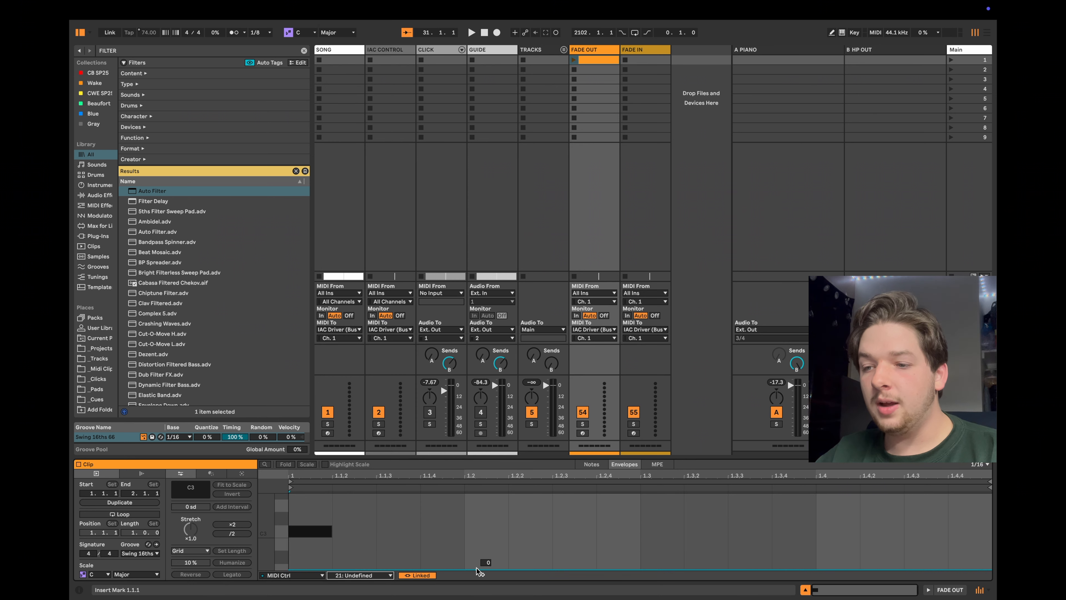
pyautogui.click(291, 568)
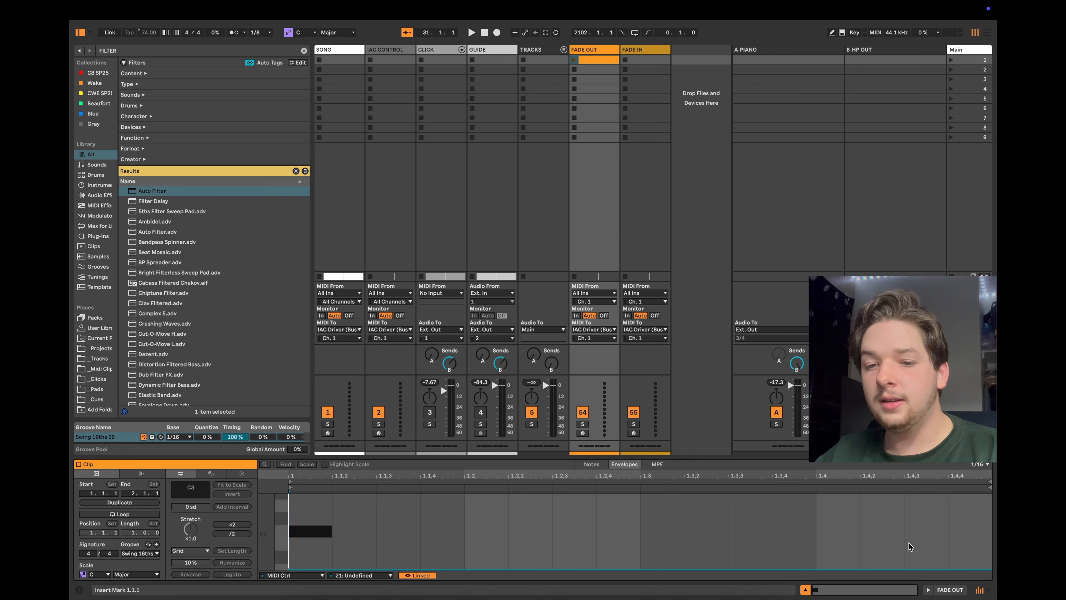
pyautogui.moveTo(991, 568); pyautogui.dragTo(991, 497)
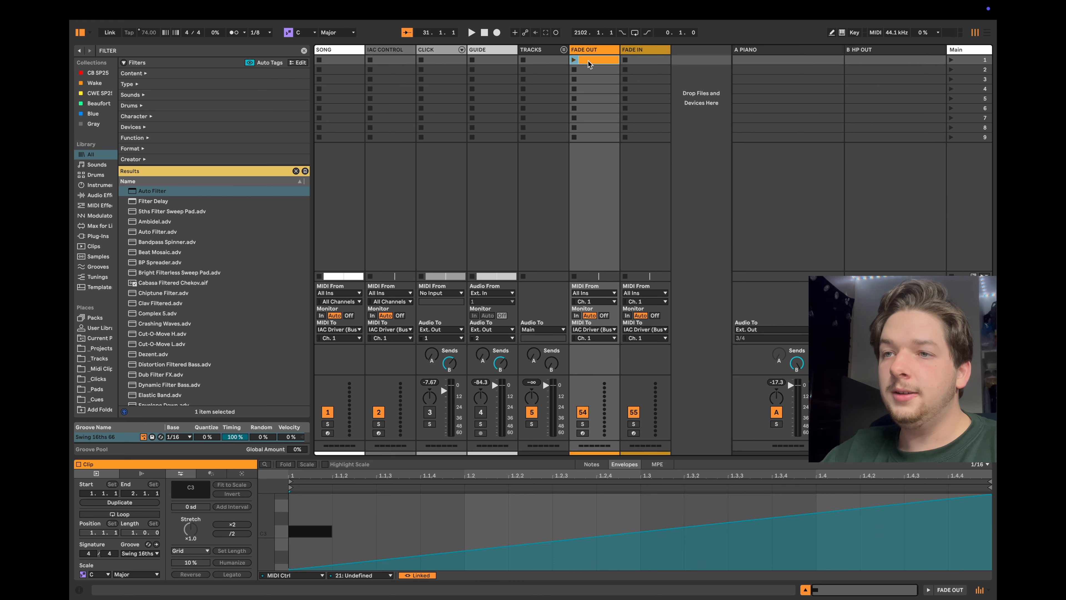
# - Copy the FADE OUT clip into FADE IN's first slot and redraw its controller 20 envelope as a ramp from 0 up to full value
pyautogui.click(643, 62)
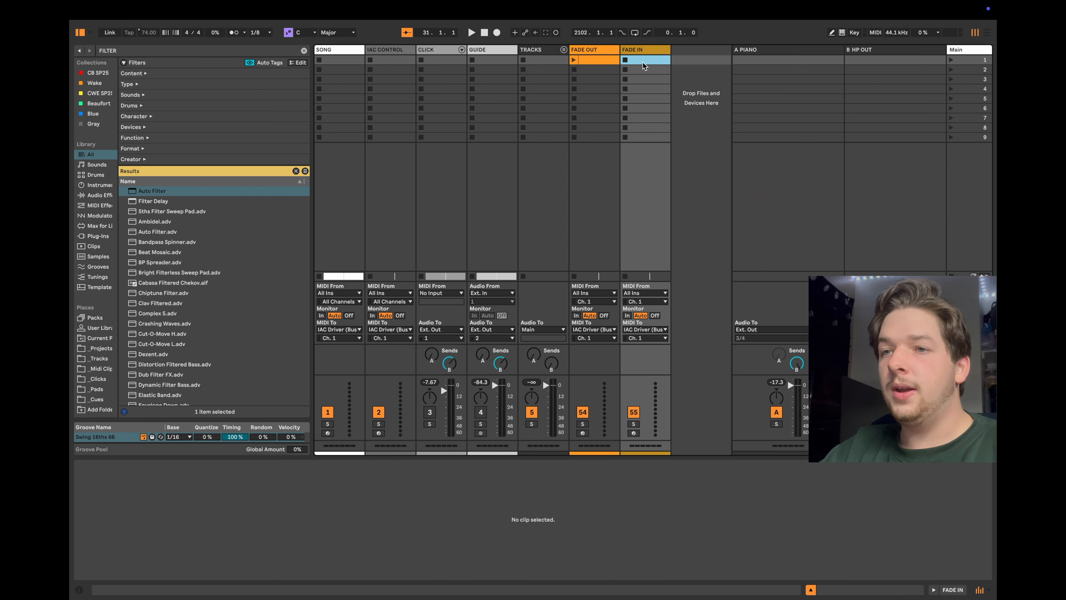
pyautogui.doubleClick(643, 62)
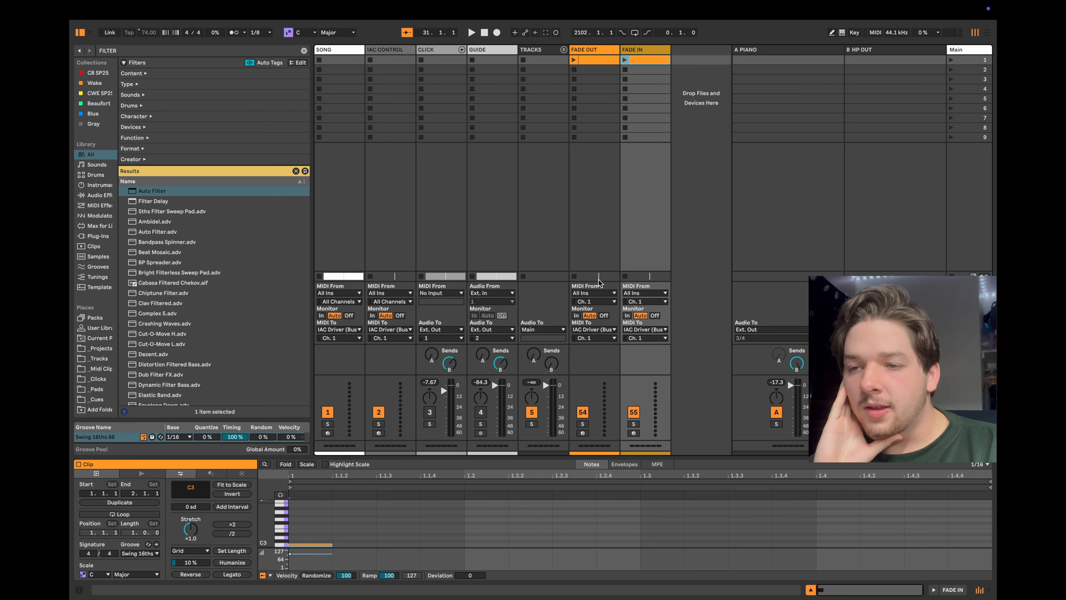
pyautogui.click(614, 464)
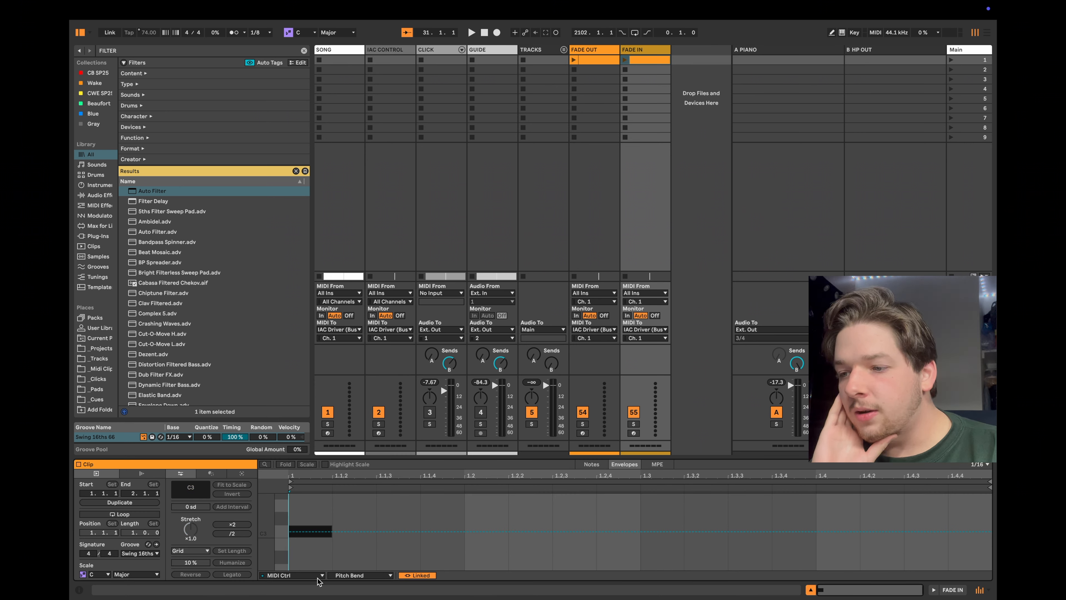
pyautogui.click(345, 579)
pyautogui.click(385, 198)
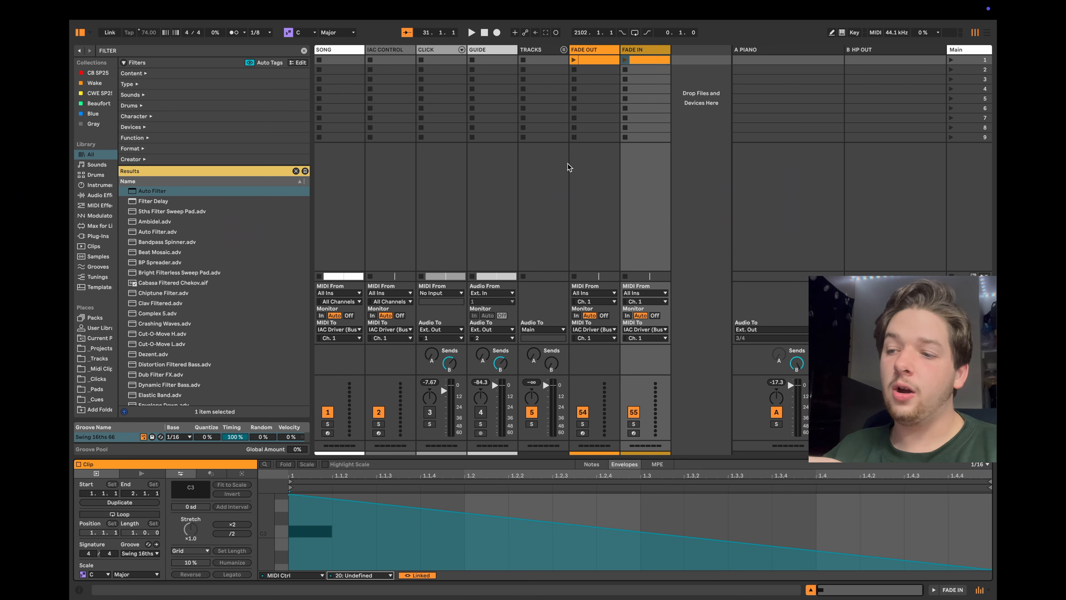
pyautogui.click(289, 496)
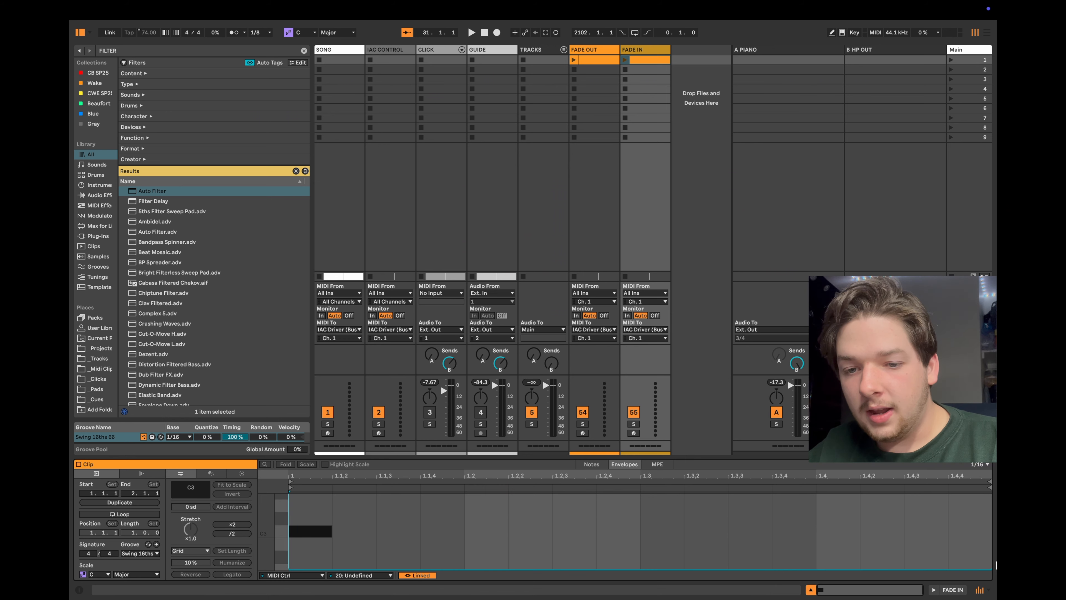
pyautogui.moveTo(991, 574); pyautogui.dragTo(992, 498)
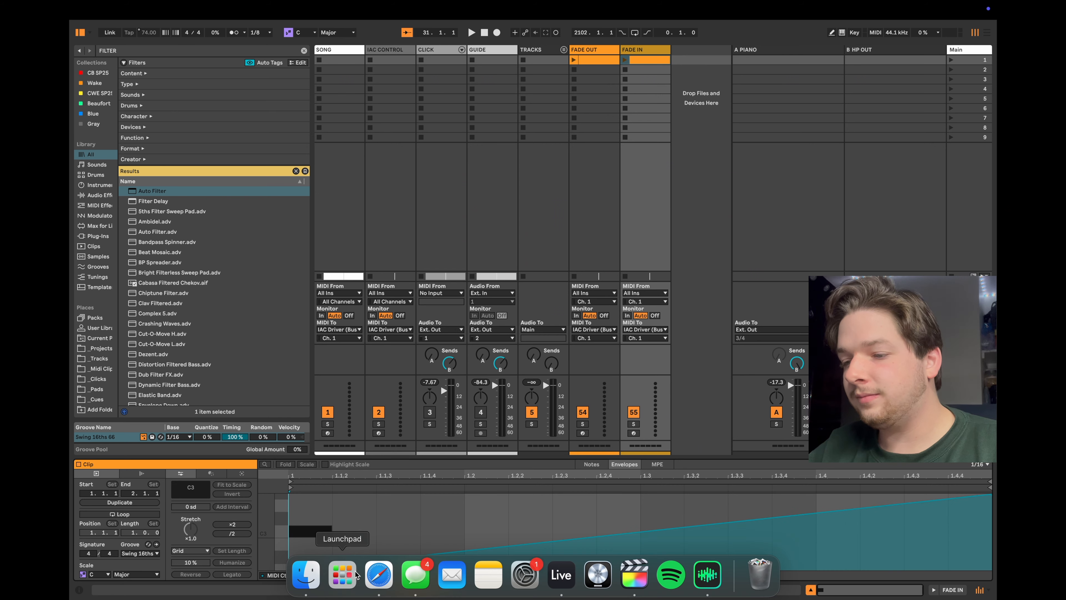
# - Redraw the FADE IN clip's MIDI controller 21 envelope as a straight ramp from 127 at the start down to 0 at the end
pyautogui.click(361, 575)
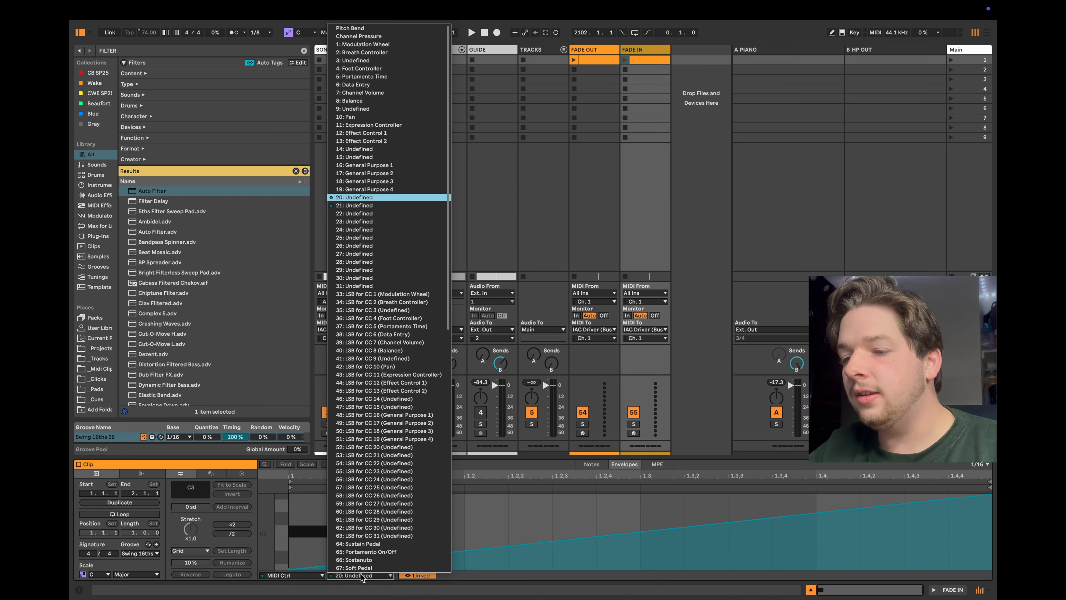
pyautogui.click(395, 205)
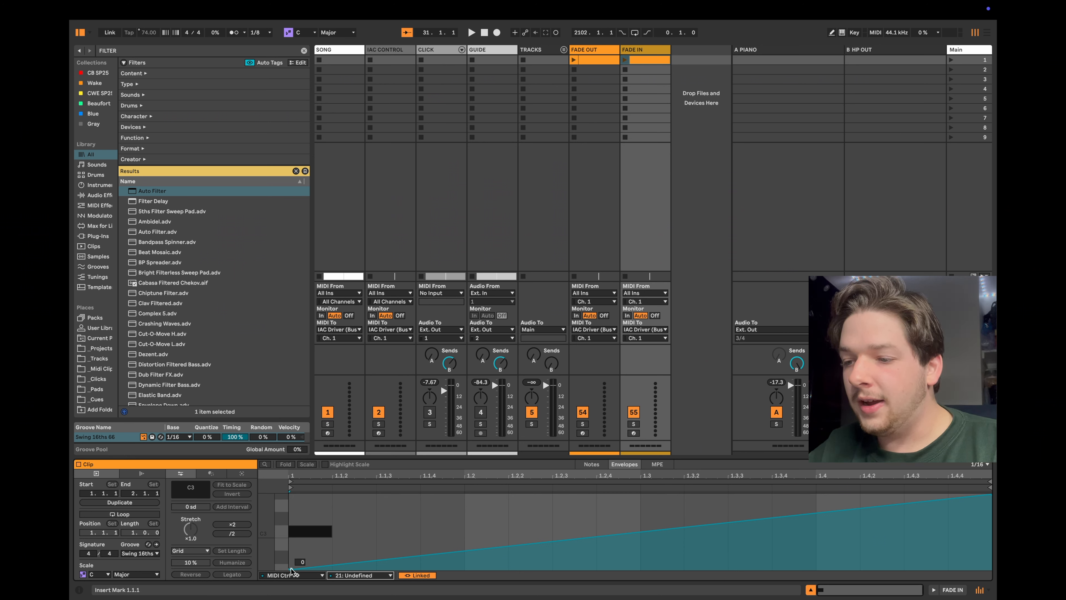
pyautogui.moveTo(291, 570); pyautogui.dragTo(291, 492)
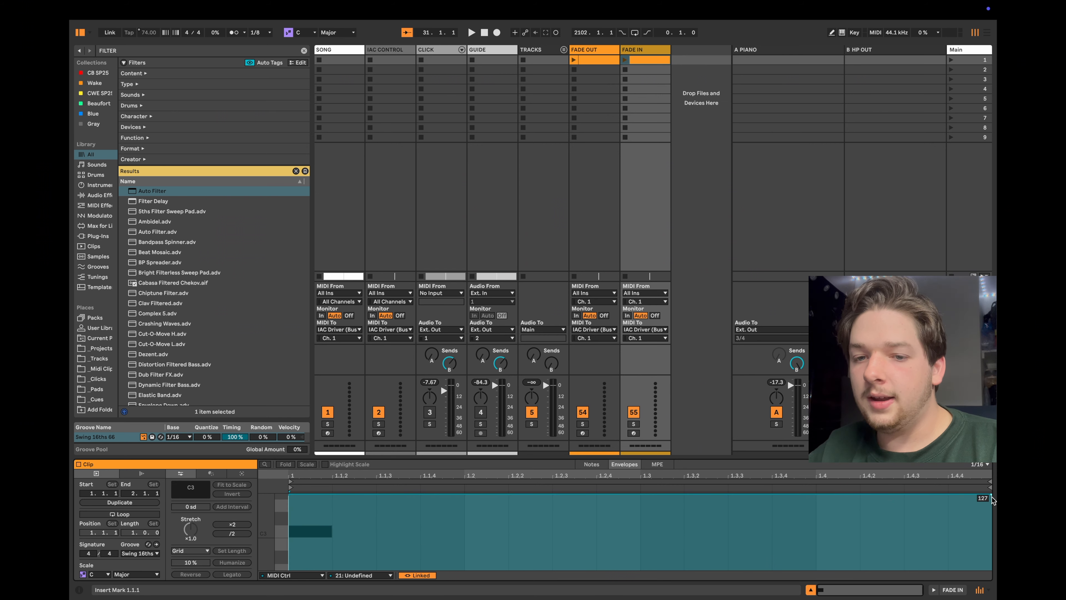
pyautogui.moveTo(992, 495); pyautogui.dragTo(992, 571)
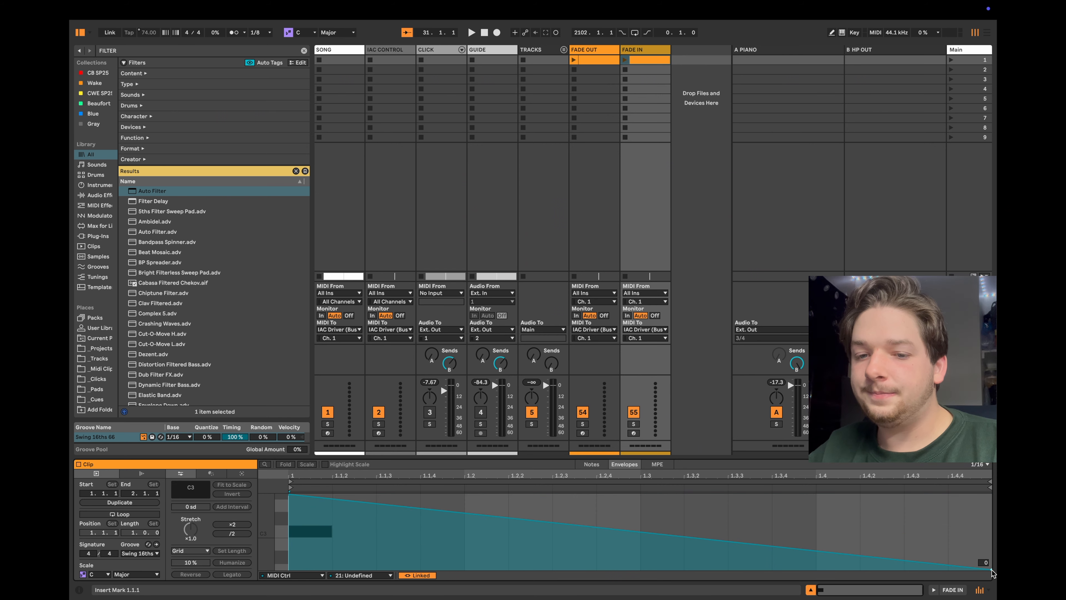
pyautogui.click(611, 161)
# - Compare the controller 21 envelopes of the FADE OUT and FADE IN clips
pyautogui.click(599, 62)
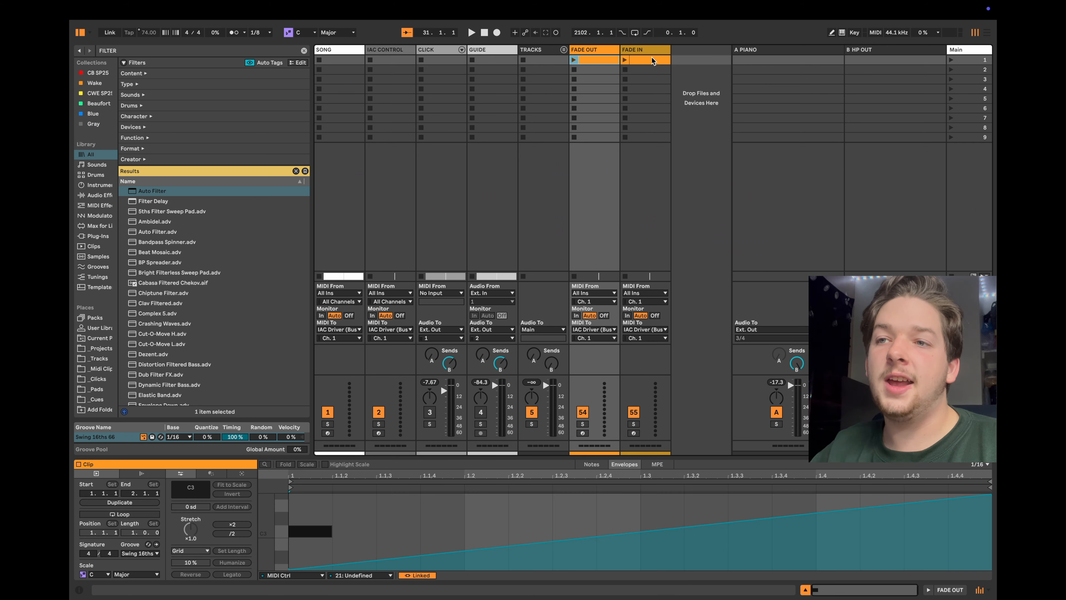
pyautogui.click(652, 57)
pyautogui.click(605, 57)
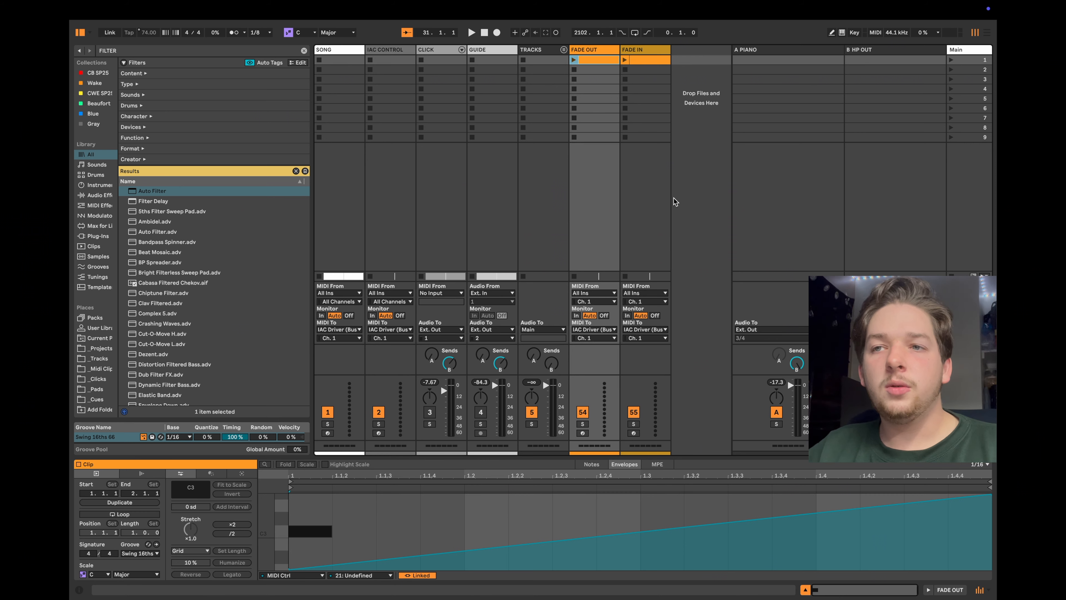
# - Add two Auto Filter devices in series to the A PIANO return track
pyautogui.click(779, 52)
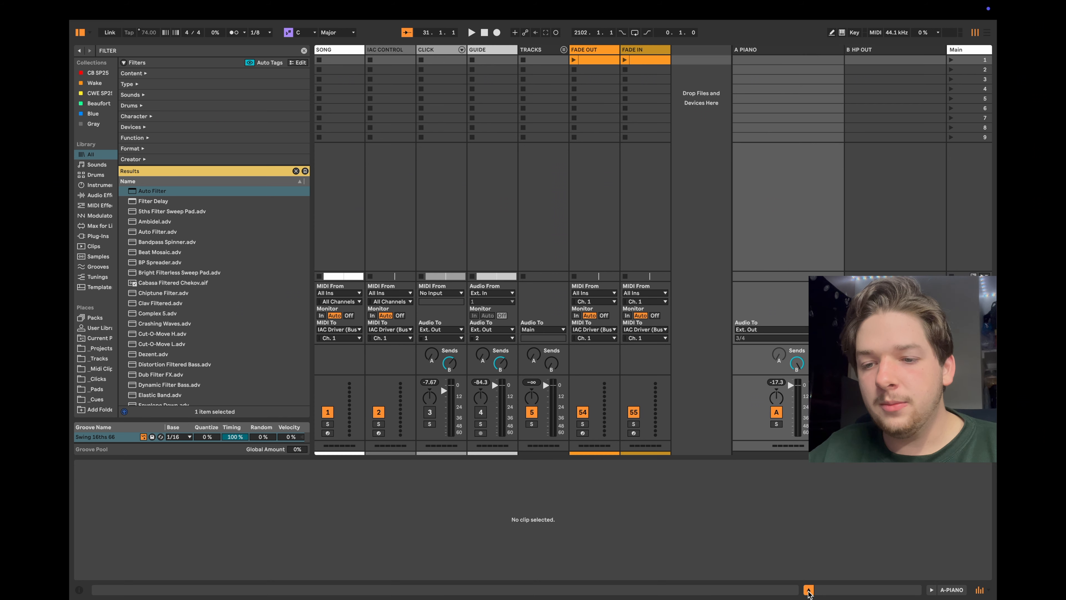
pyautogui.click(931, 591)
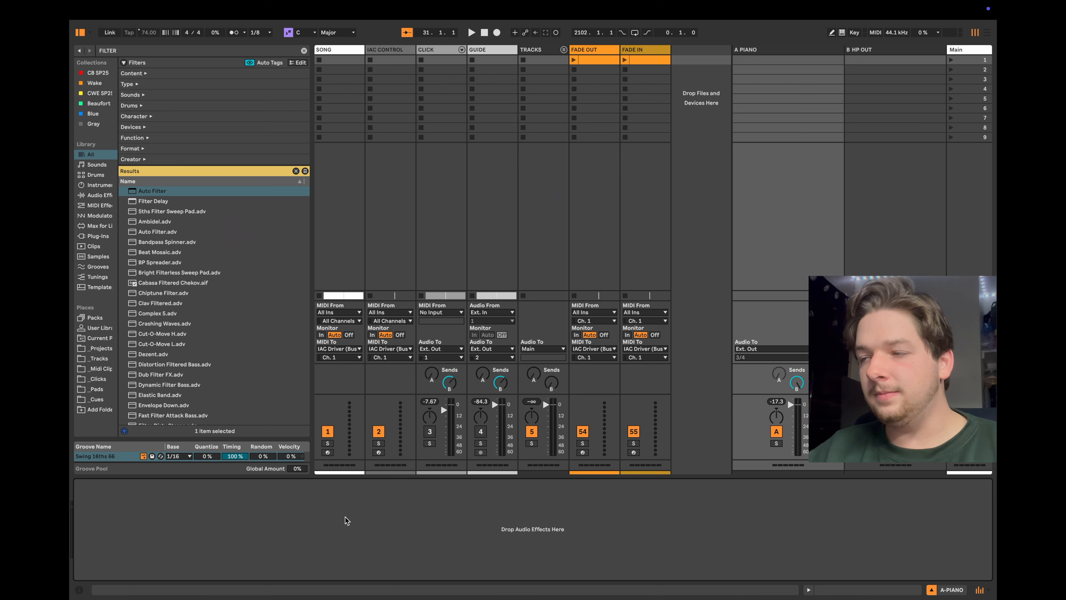
pyautogui.click(184, 191)
pyautogui.moveTo(184, 192); pyautogui.dragTo(250, 506)
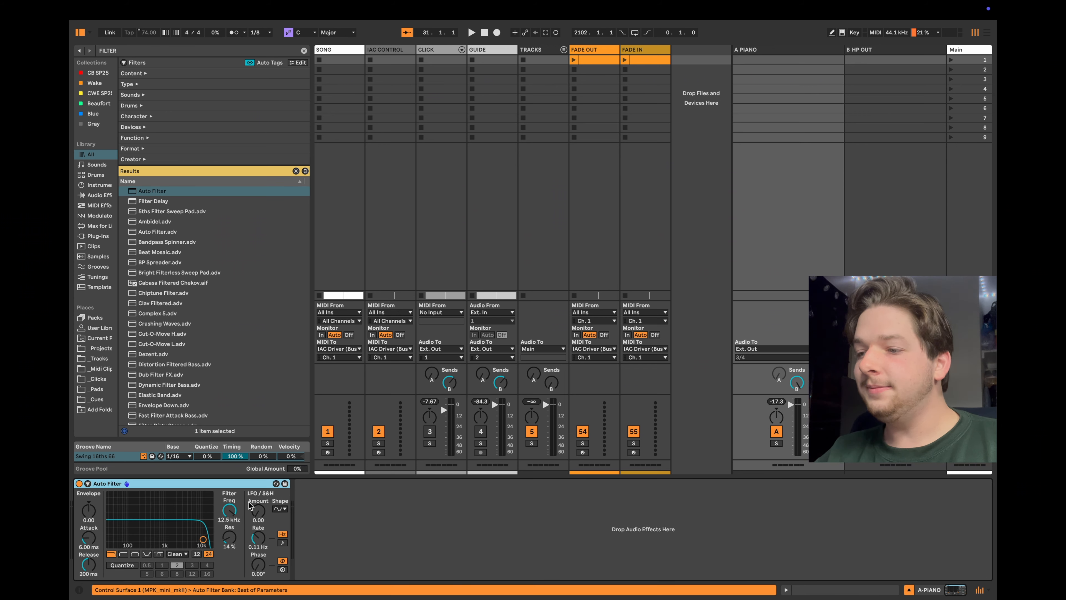
pyautogui.moveTo(250, 198); pyautogui.dragTo(433, 512)
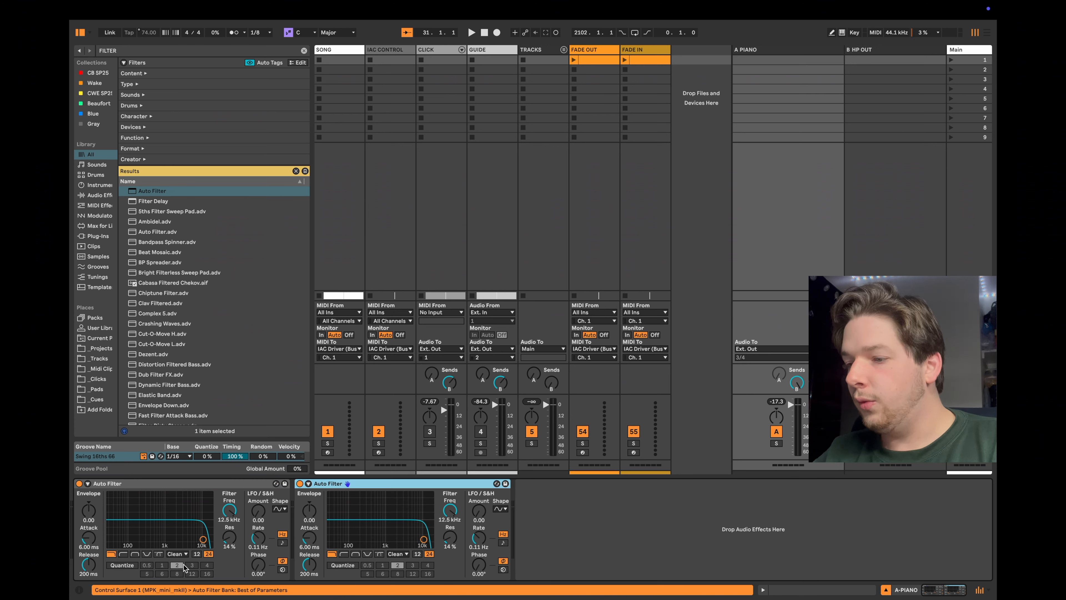
# - Set both Auto Filters to the 12 dB slope and 0.0 % resonance, and raise the second filter's frequency to 19.9 kHz
pyautogui.click(196, 554)
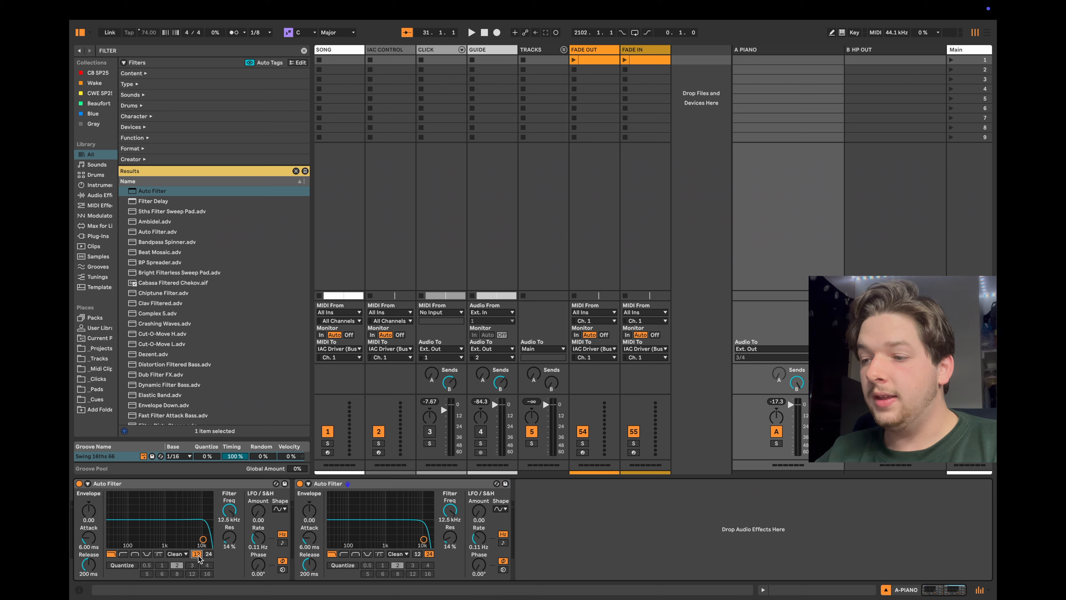
pyautogui.click(418, 554)
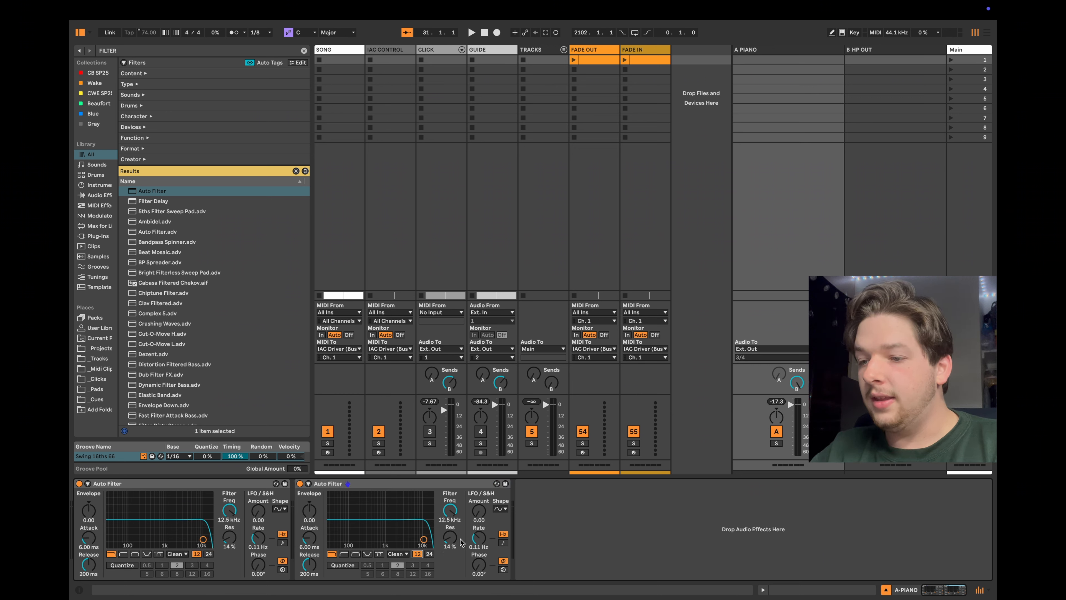
pyautogui.moveTo(453, 542); pyautogui.dragTo(452, 563)
pyautogui.moveTo(229, 537); pyautogui.dragTo(229, 559)
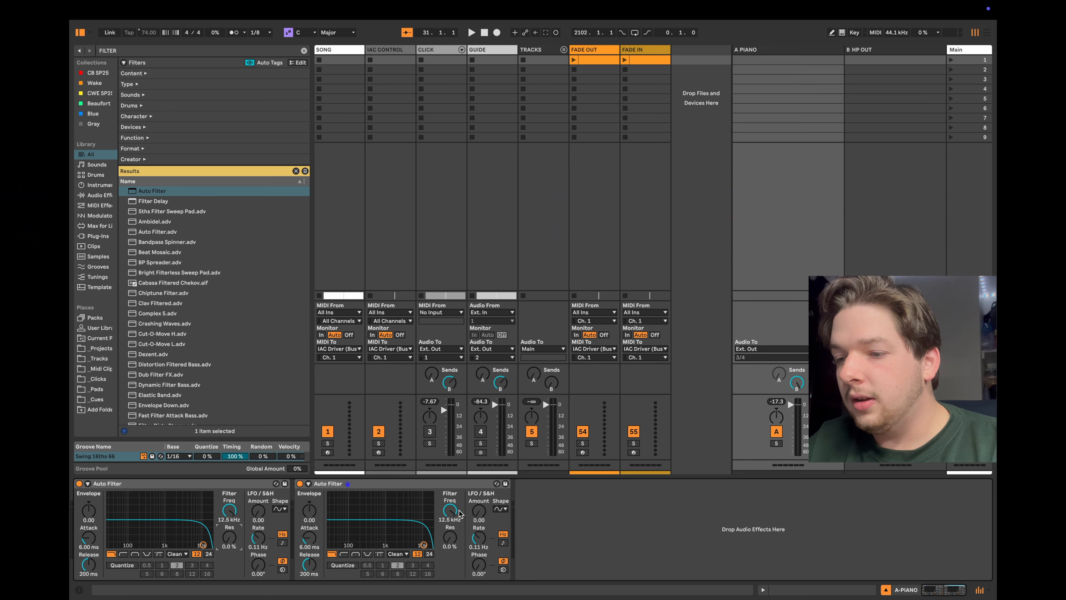
pyautogui.moveTo(450, 510); pyautogui.dragTo(450, 490)
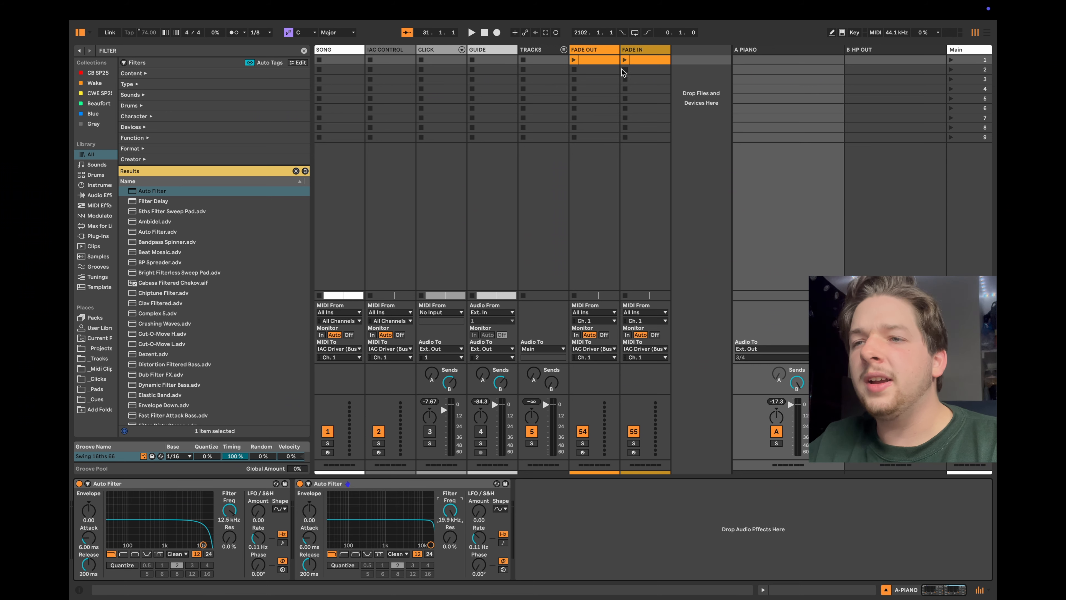
pyautogui.click(613, 60)
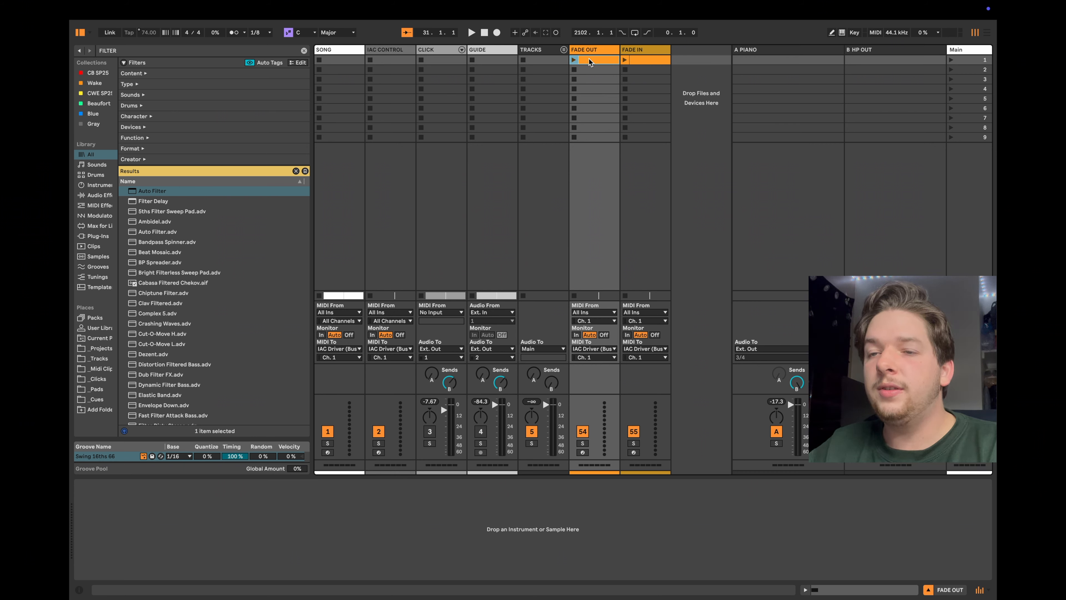
pyautogui.click(797, 51)
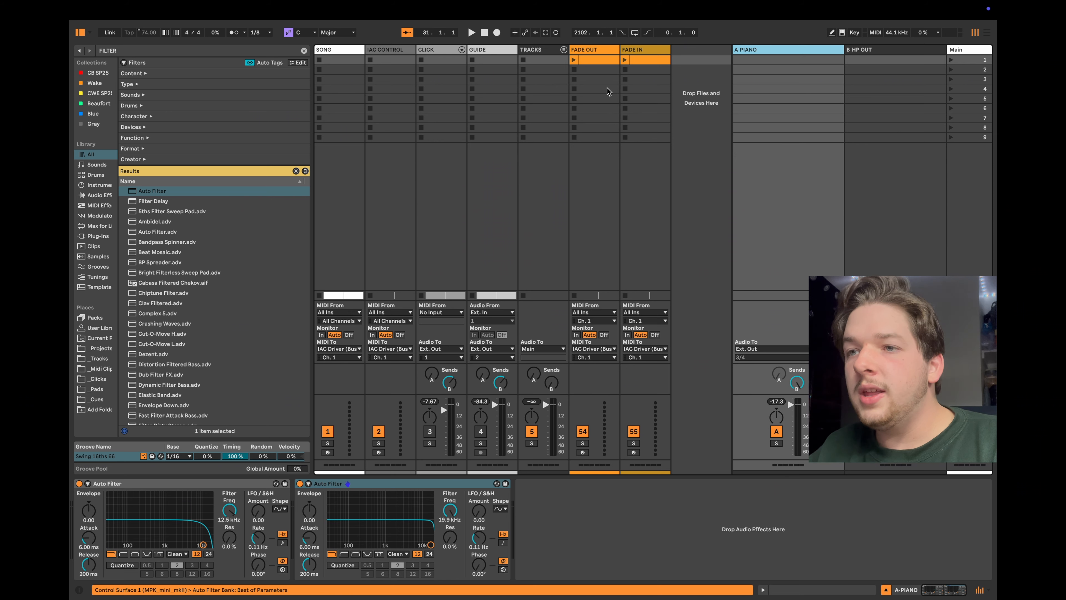
# - Map the lowercase computer key f to the first clip slots of both the FADE OUT and FADE IN tracks
pyautogui.click(605, 62)
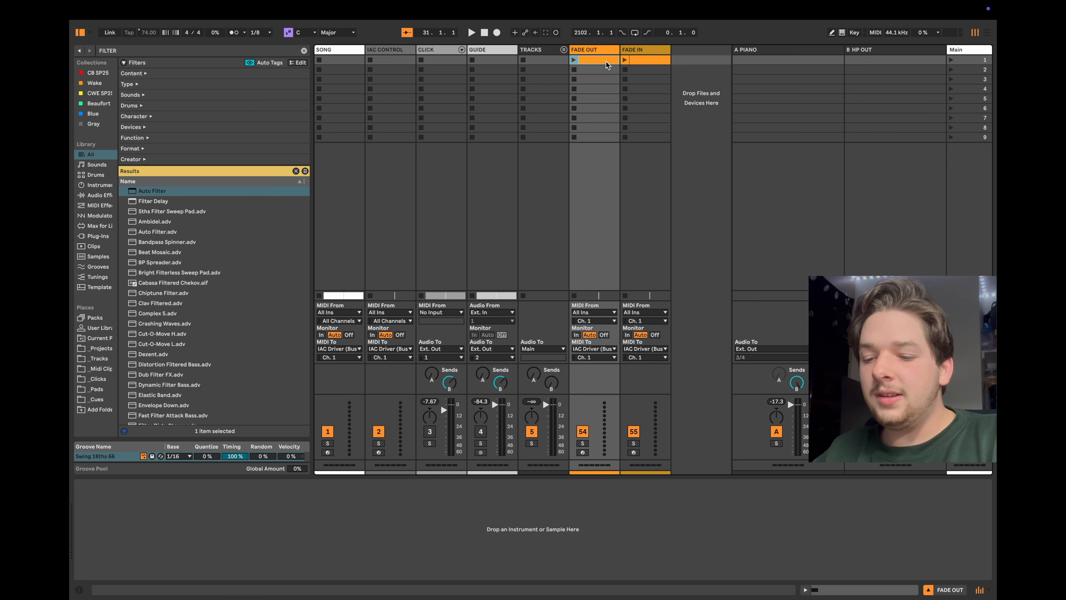
pyautogui.press('super+k')
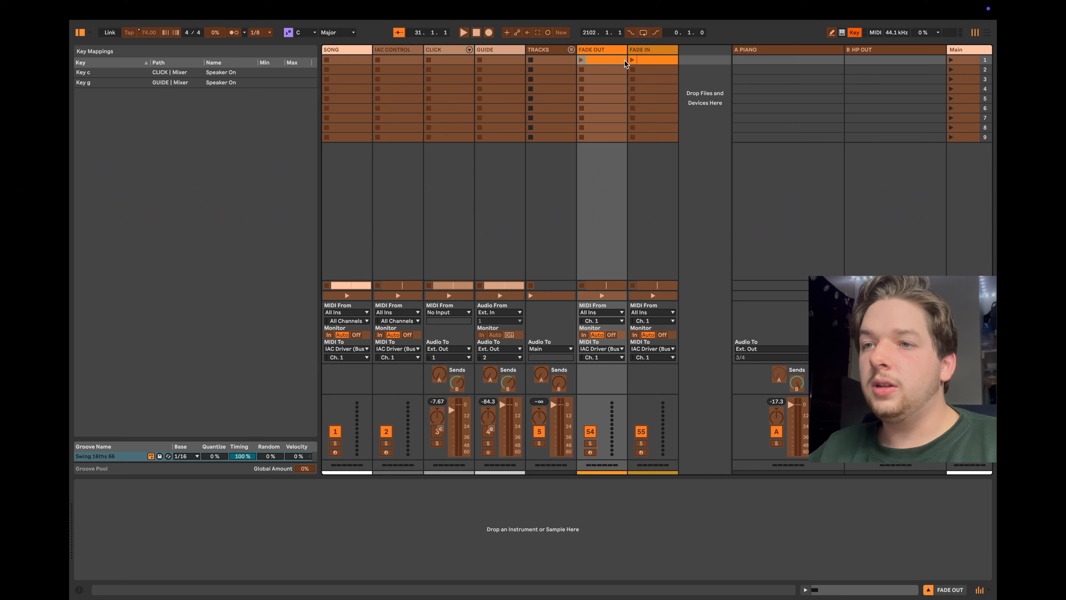
pyautogui.press('f')
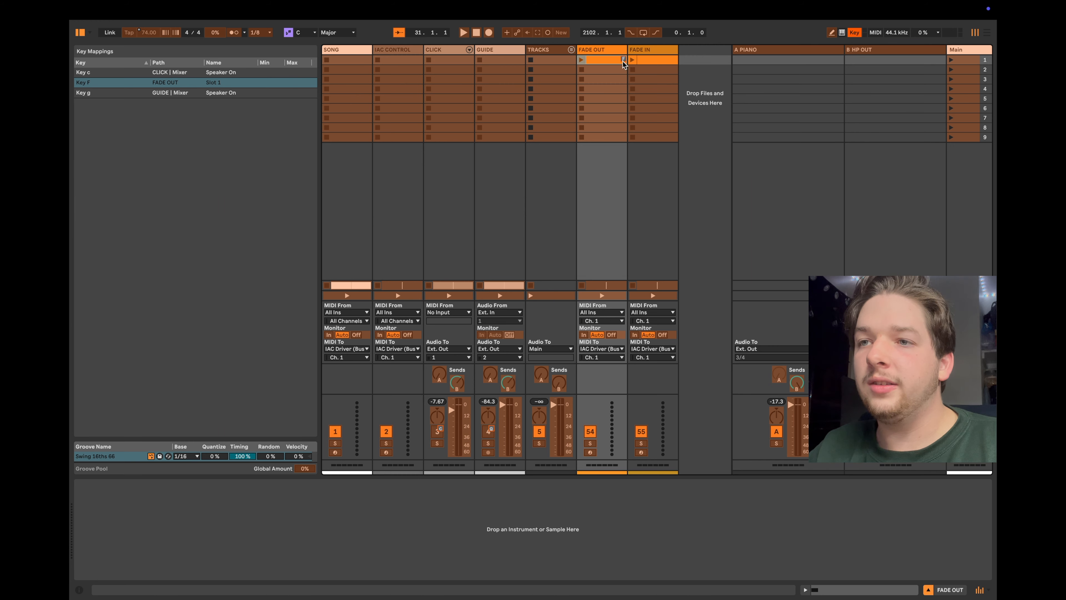
pyautogui.press('f')
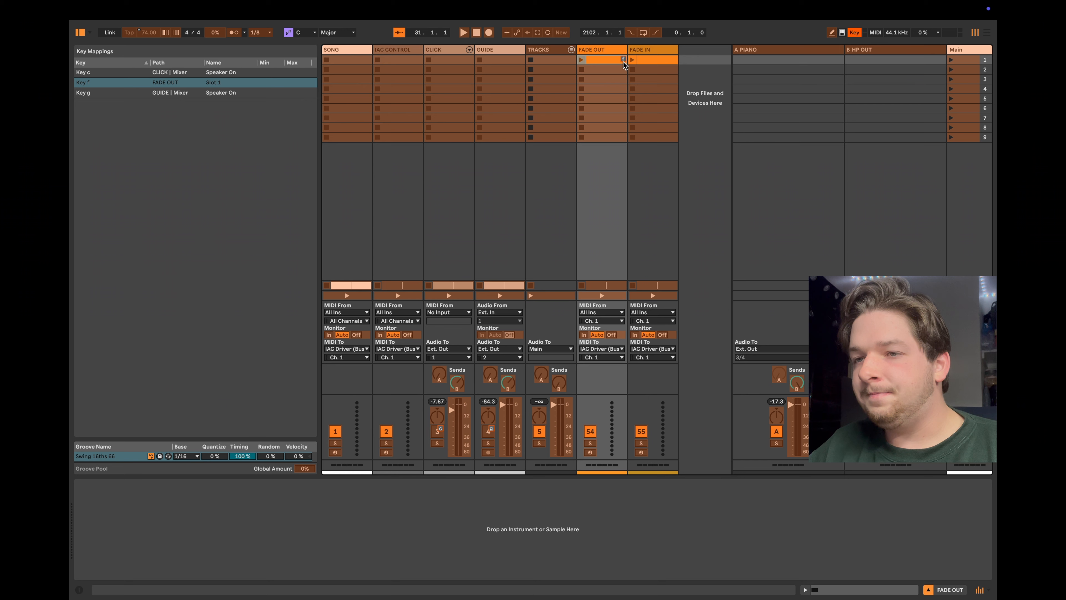
pyautogui.click(649, 63)
pyautogui.press('f')
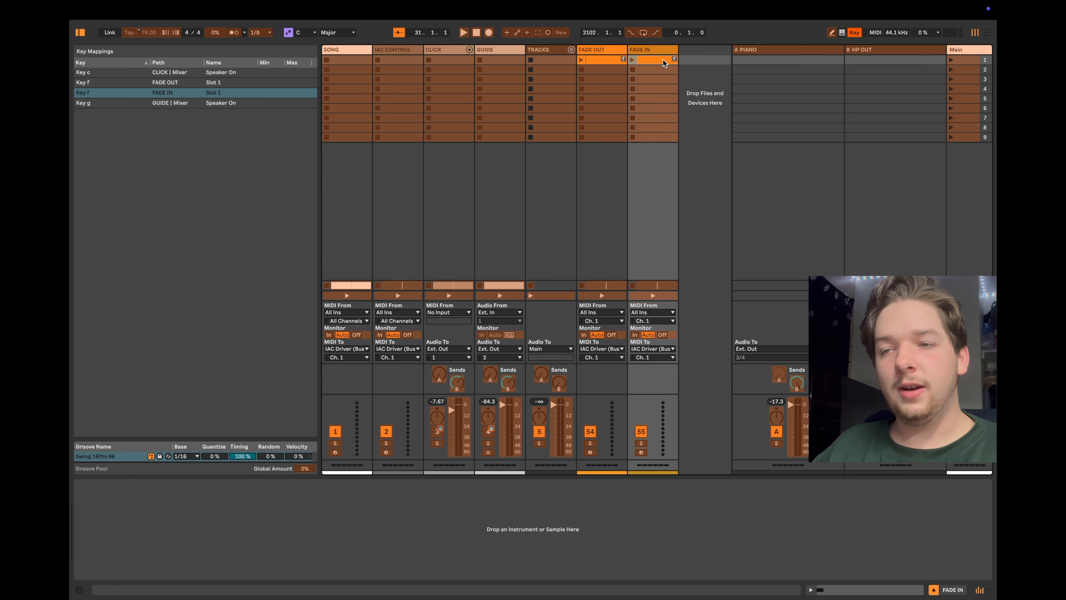
pyautogui.press('super+k')
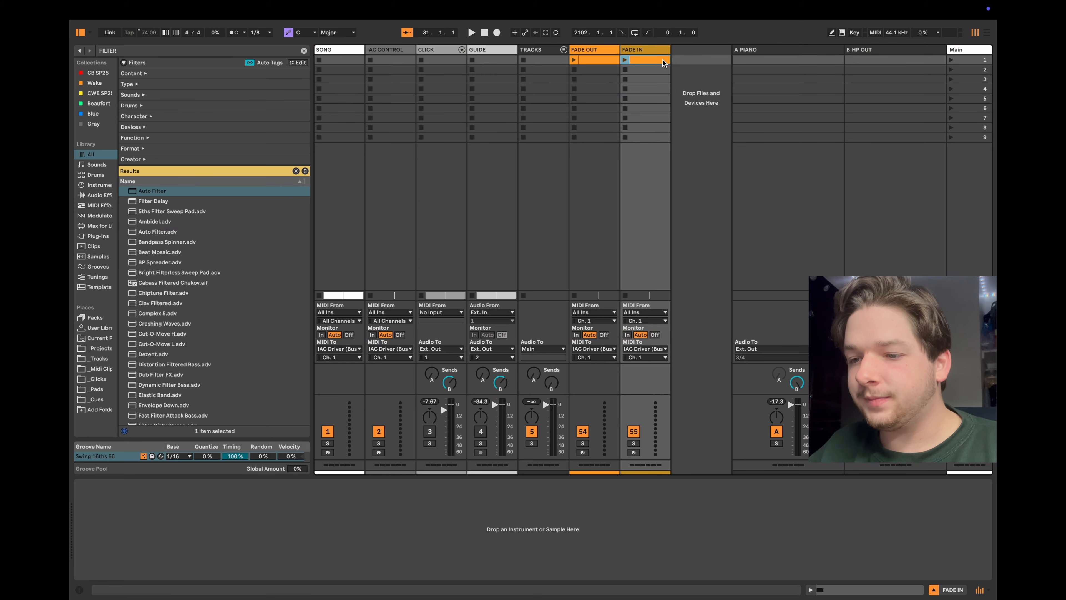
# - Deactivate the FADE IN track and review the key mappings of the two fade clips
pyautogui.click(637, 432)
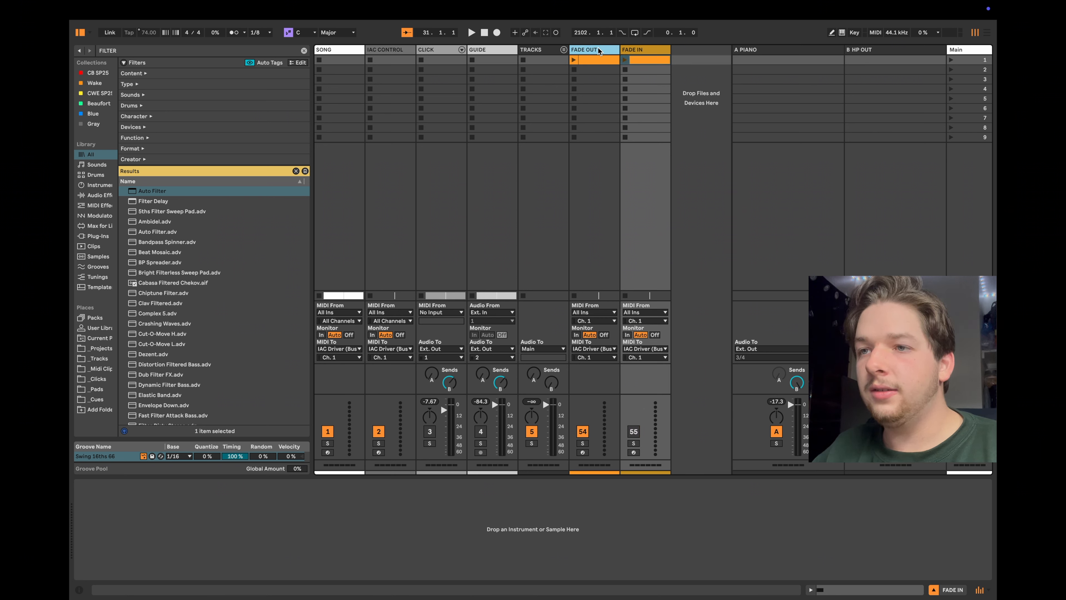
pyautogui.click(594, 60)
pyautogui.press('super+k')
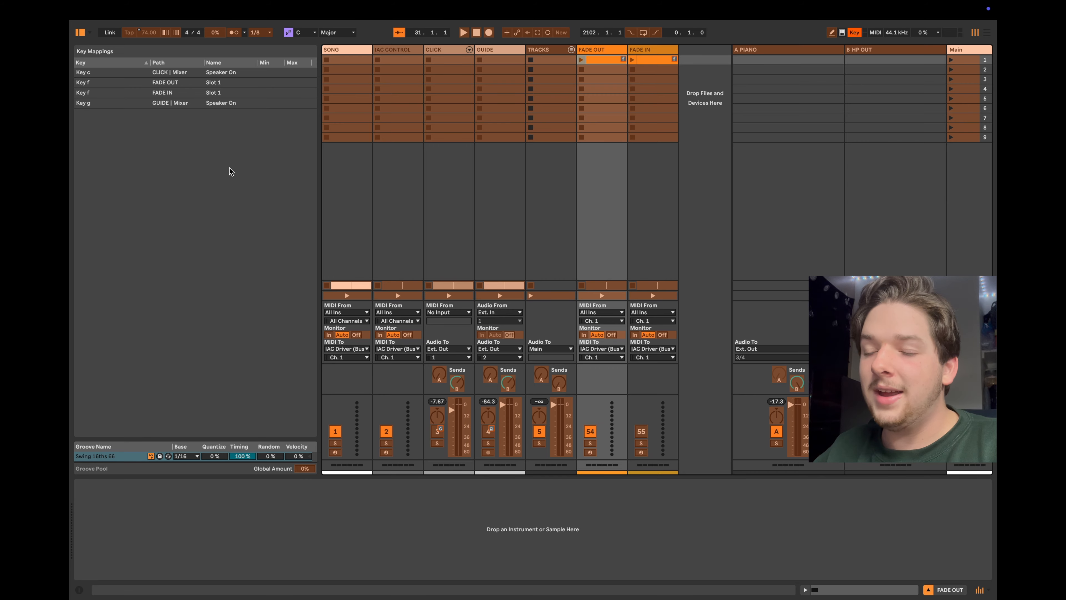
pyautogui.press('super+k')
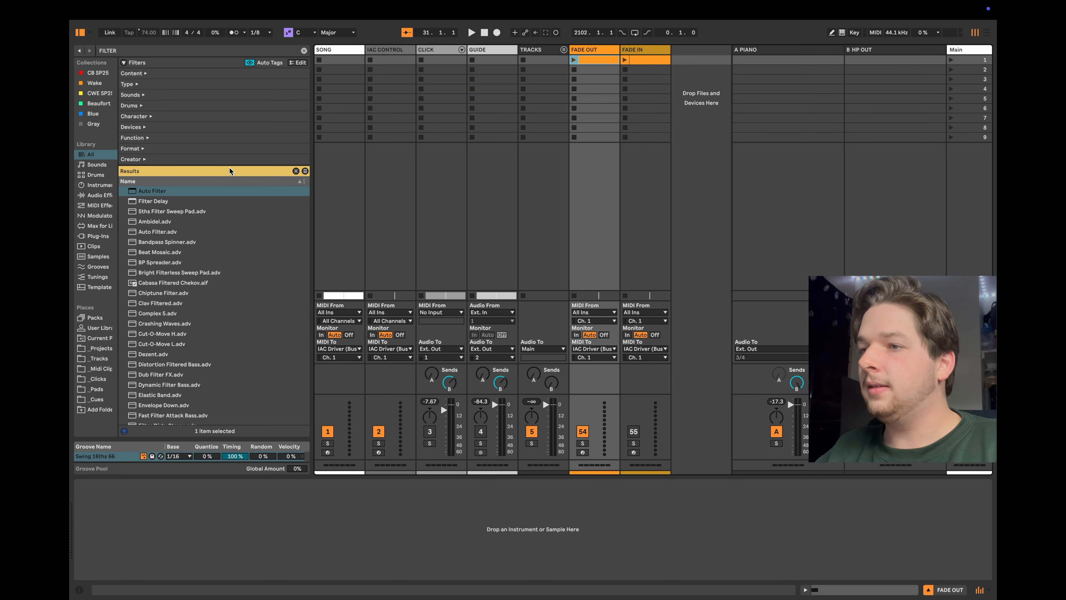
# - MIDI-map the frequency of both Auto Filters on the A PIANO return track to CC 21 on channel 1
pyautogui.click(780, 49)
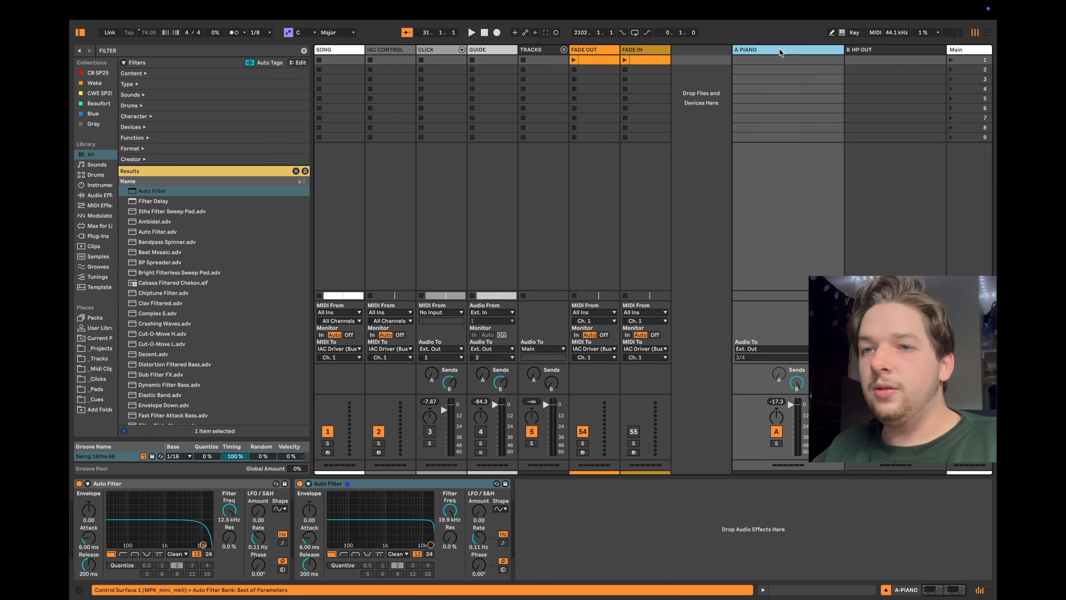
pyautogui.click(80, 32)
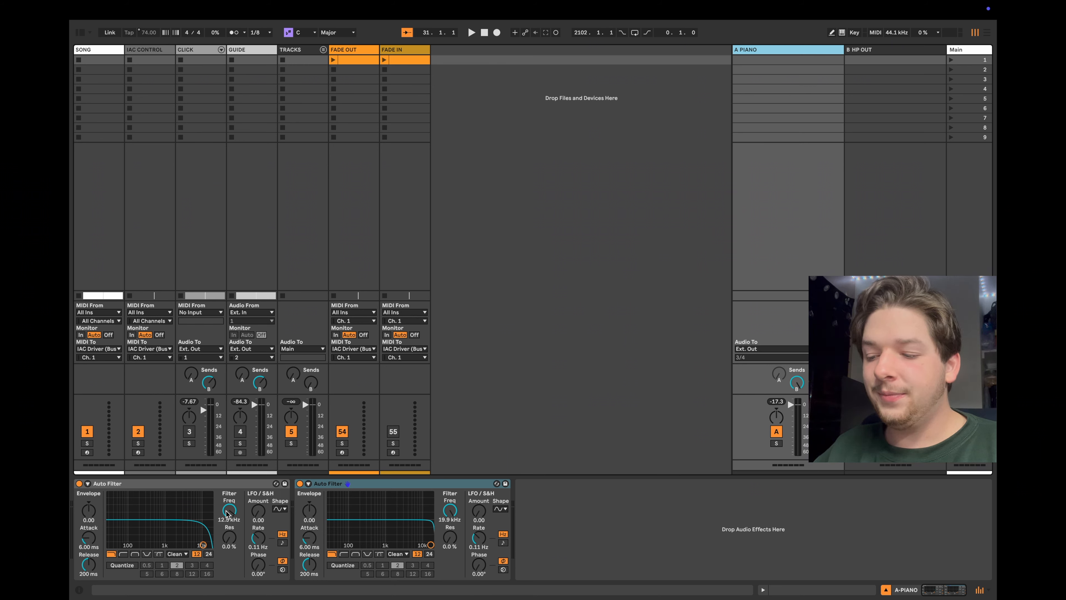
pyautogui.press('super+m')
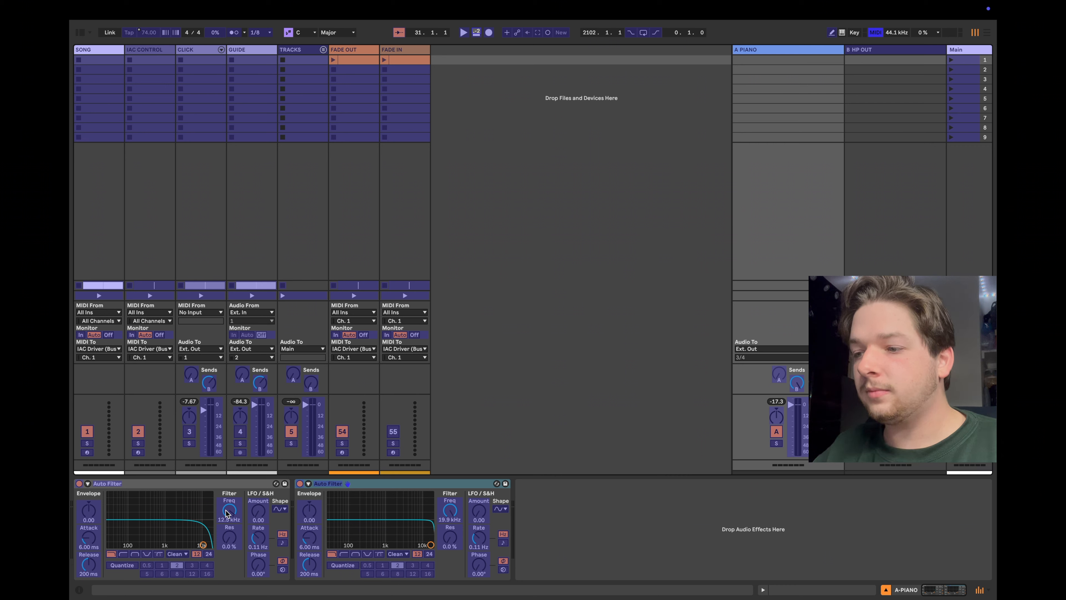
pyautogui.click(225, 513)
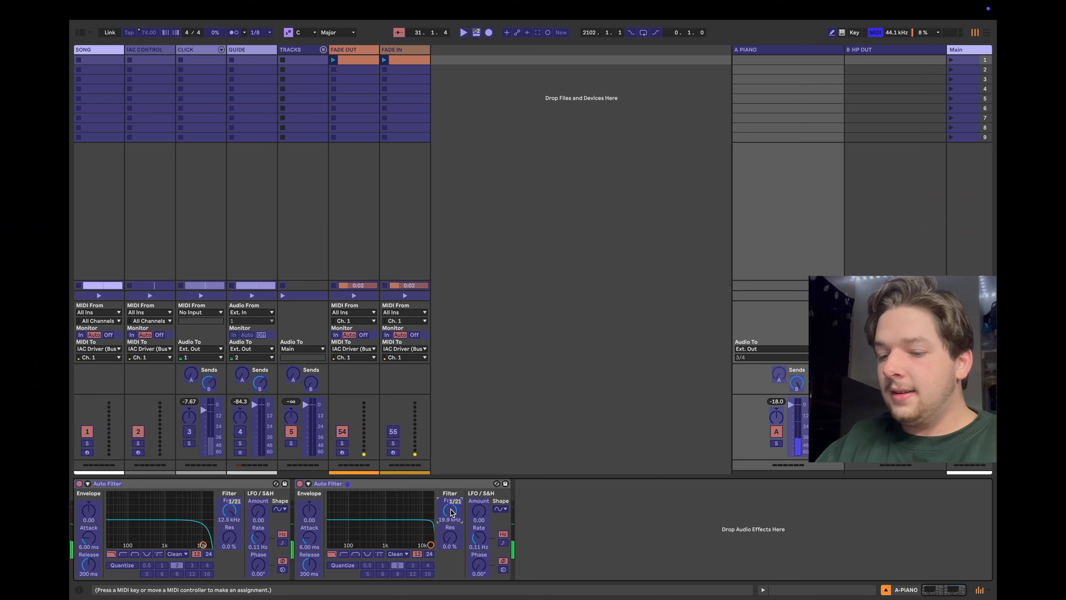
pyautogui.press('super+m')
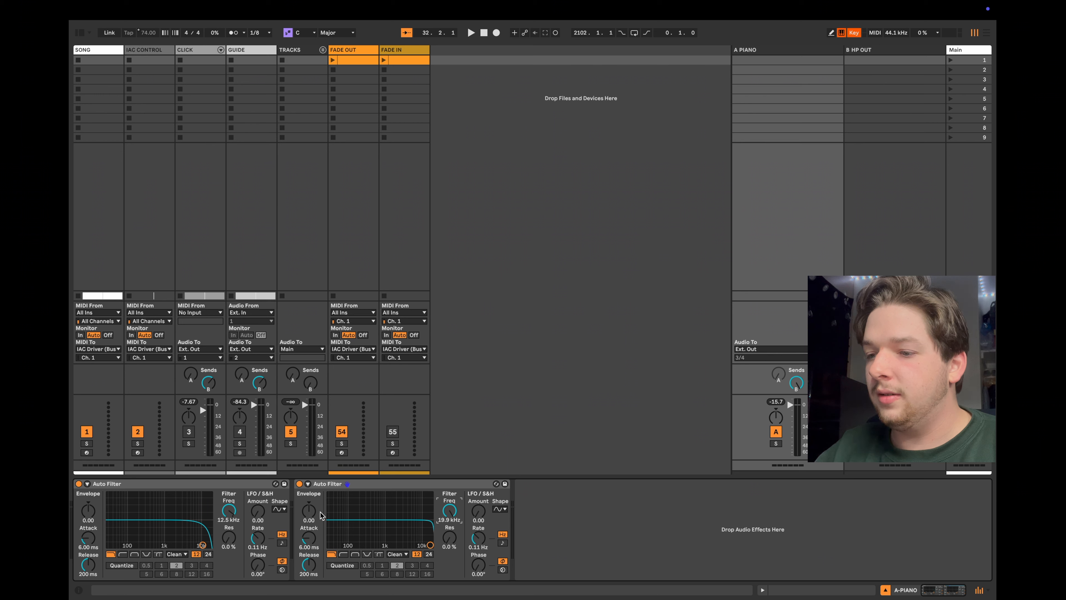
# - Turn off the computer MIDI keyboard and play the song to test the mapped filter frequencies
pyautogui.press('m')
pyautogui.press('space')
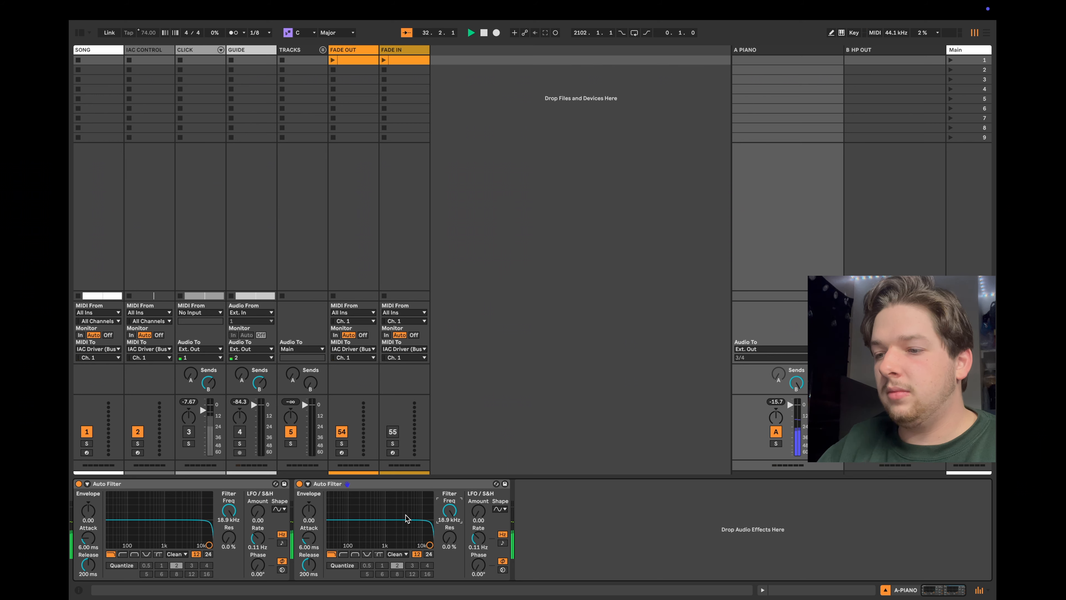
pyautogui.press('space')
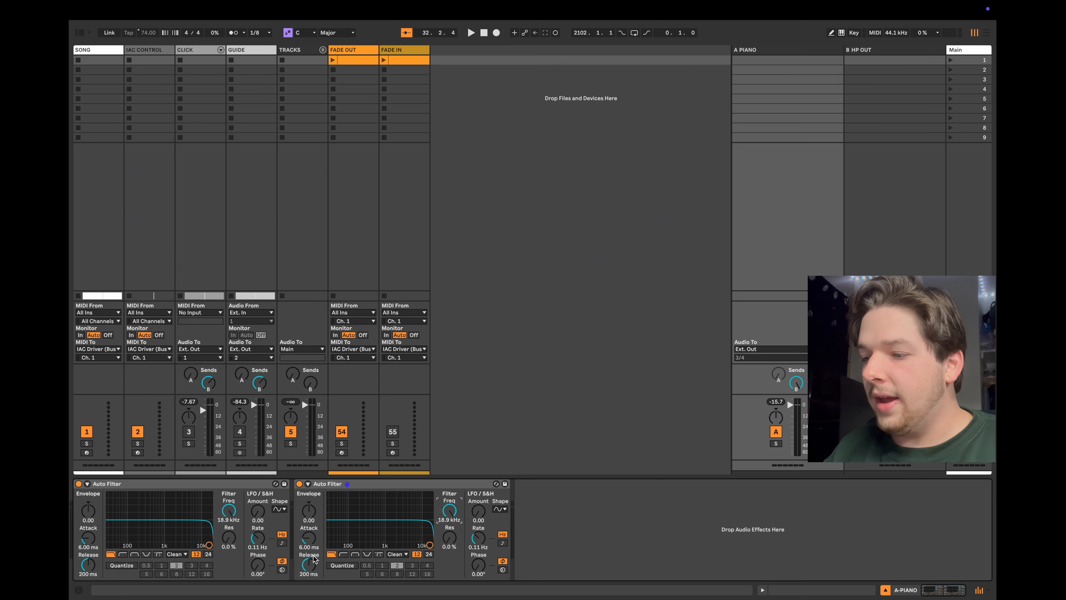
# - Switch the second Auto Filter to high-pass and play the song to audition it
pyautogui.click(344, 554)
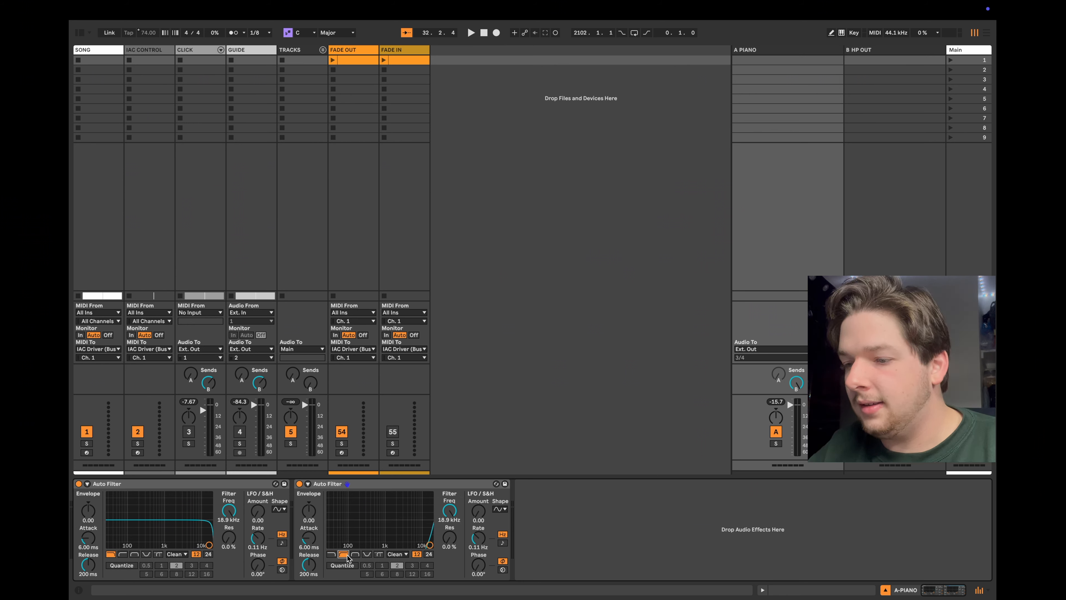
pyautogui.press('space')
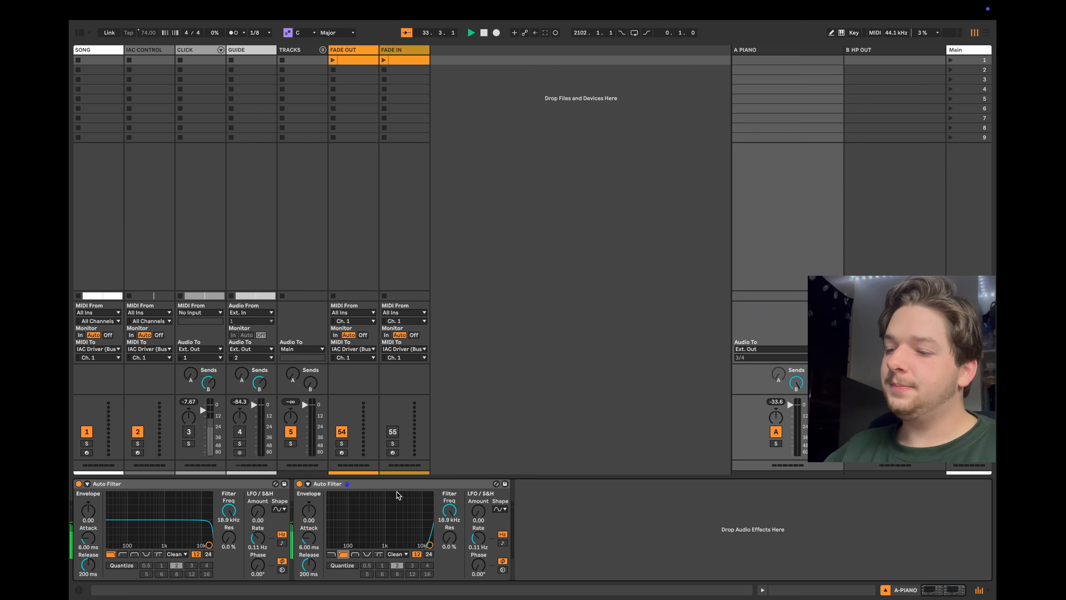
pyautogui.press('space')
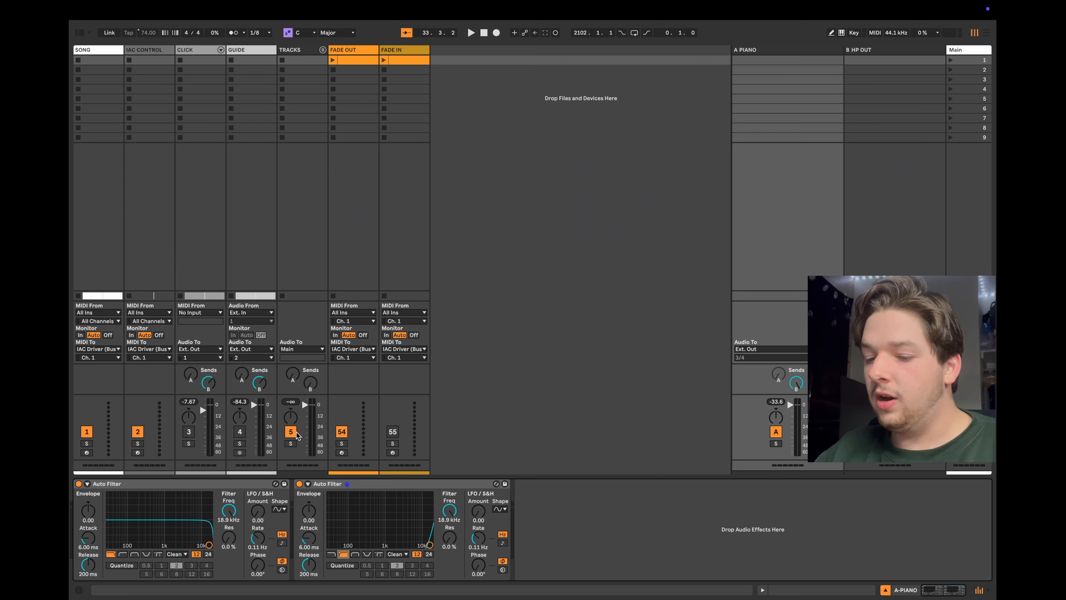
# - Invert the high-pass filter's CC 21 frequency mapping by setting its minimum to 19.9 kHz and its maximum to 26.0 Hz
pyautogui.press('super+m')
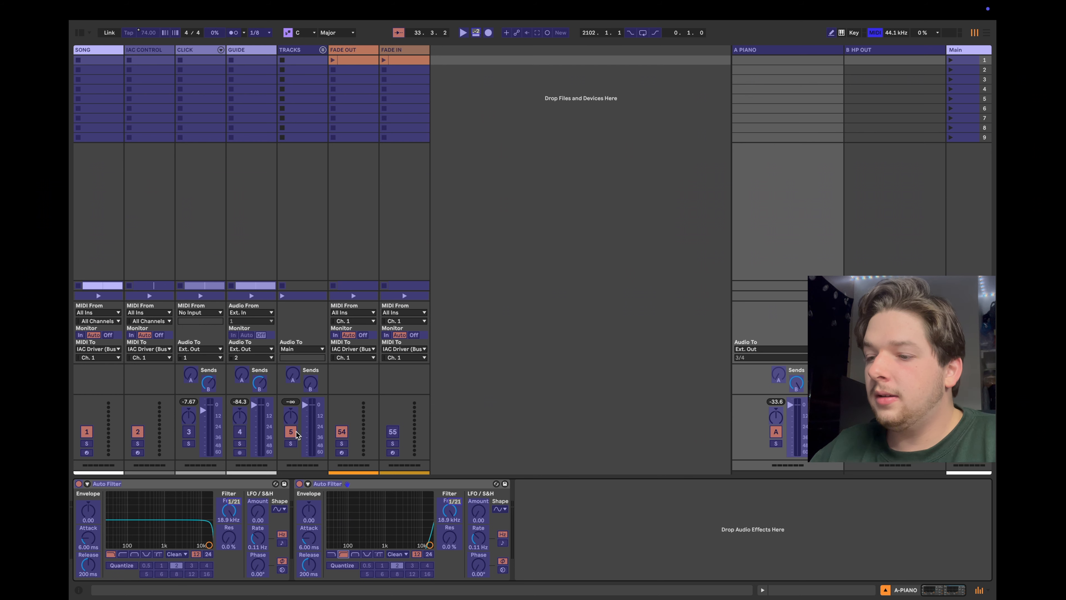
pyautogui.click(81, 33)
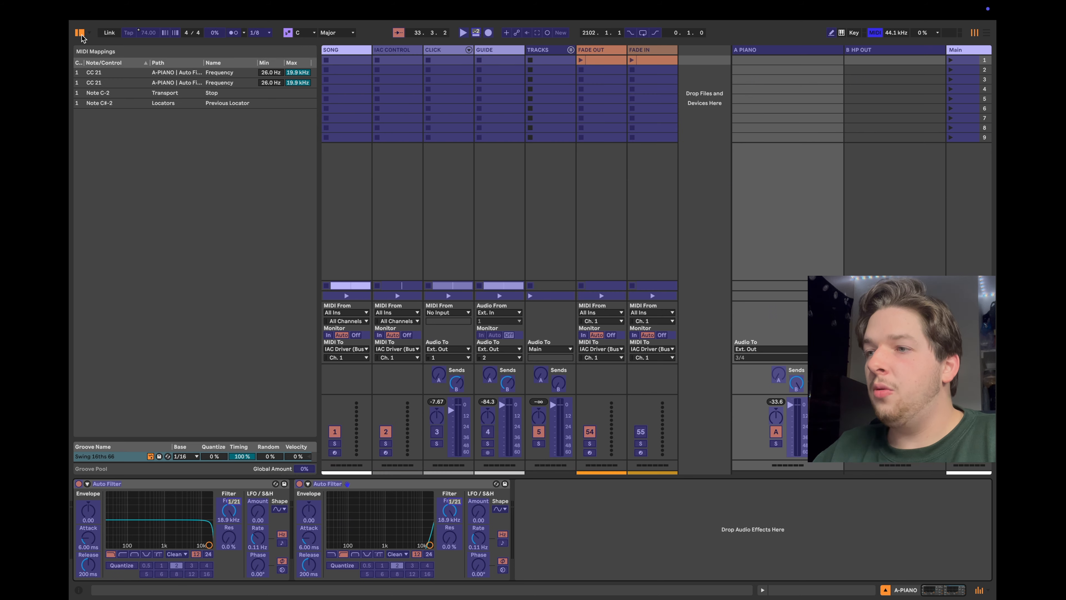
pyautogui.click(280, 73)
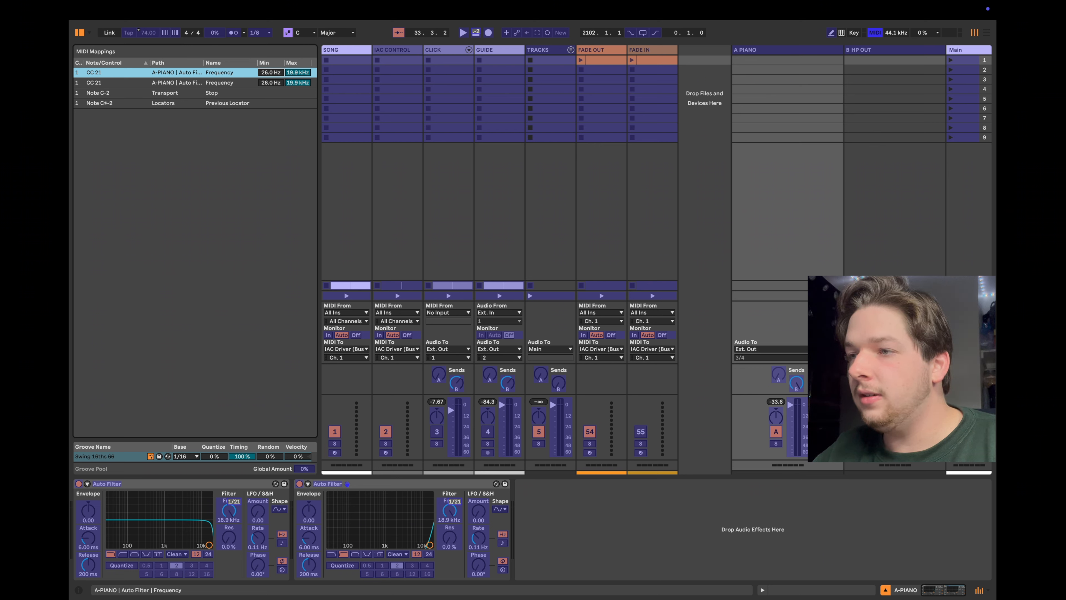
pyautogui.moveTo(270, 73); pyautogui.dragTo(280, 25)
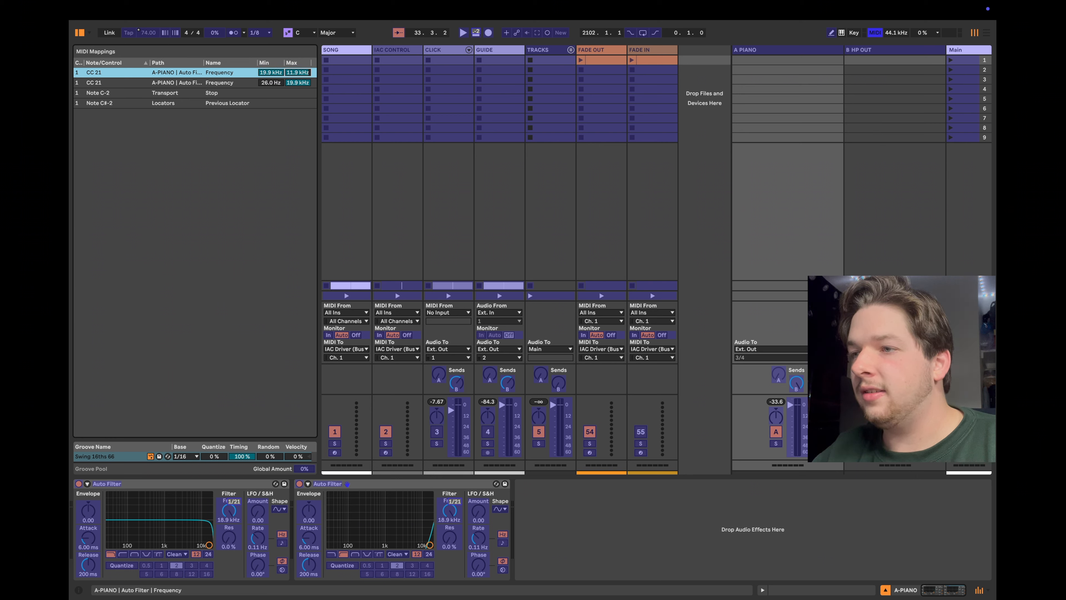
pyautogui.moveTo(297, 73); pyautogui.dragTo(298, 126)
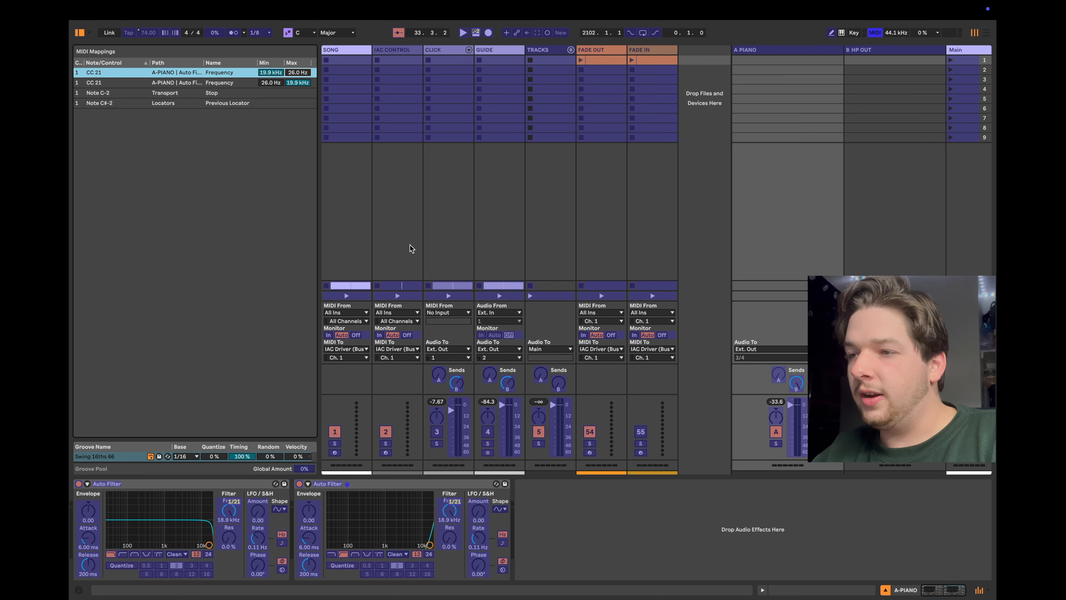
pyautogui.press('super+m')
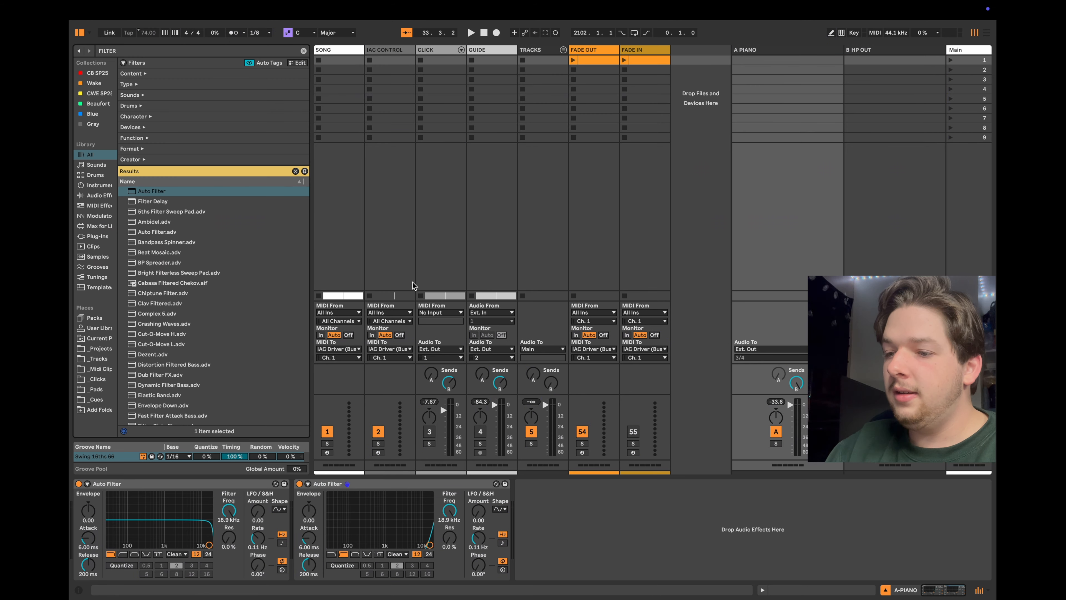
# - Play the song and check how the fades move both Auto Filters on the A PIANO return track
pyautogui.press('space')
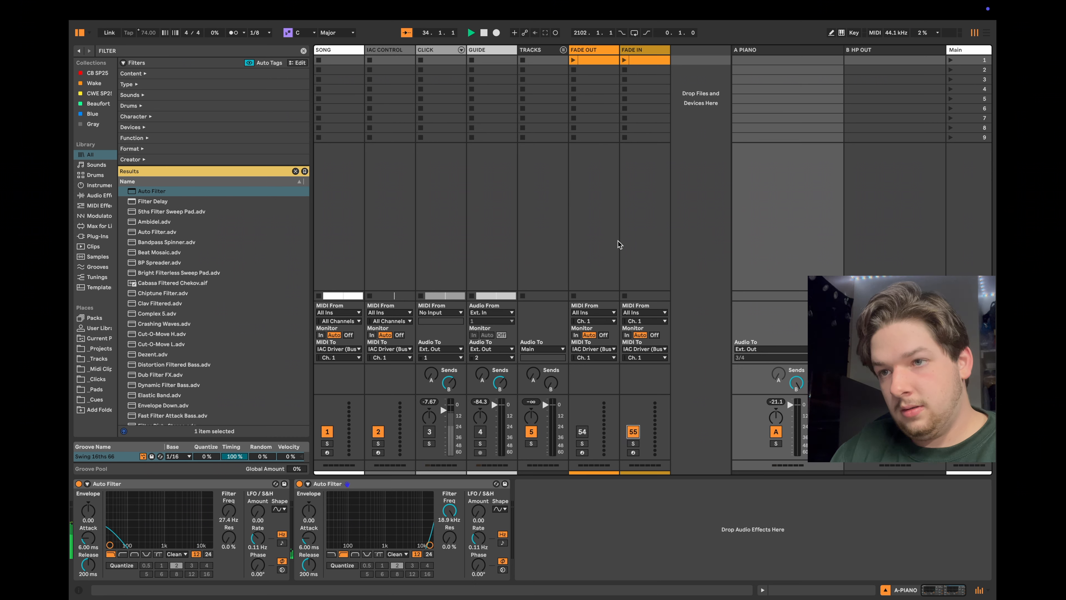
pyautogui.rightClick(623, 63)
pyautogui.click(786, 74)
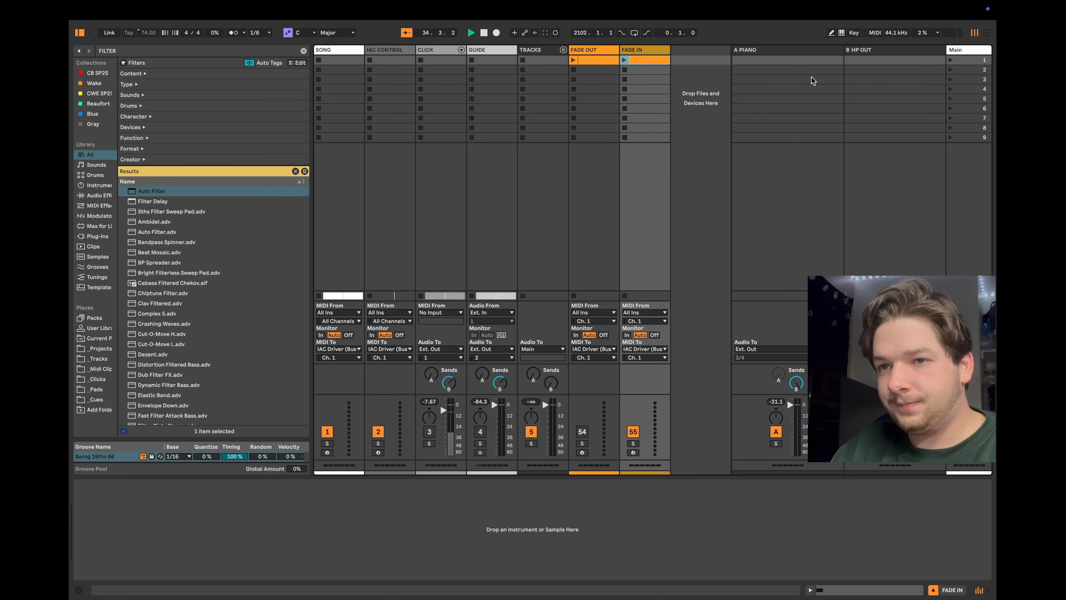
pyautogui.click(811, 60)
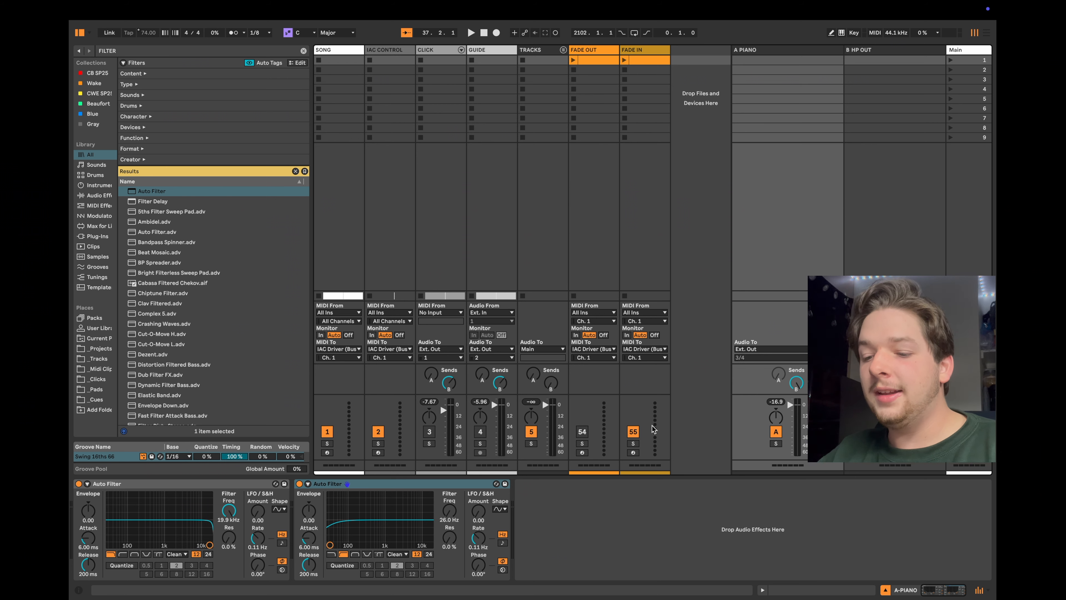
# - Map the computer key f to the track activators of both FADE IN and FADE OUT
pyautogui.press('super+k')
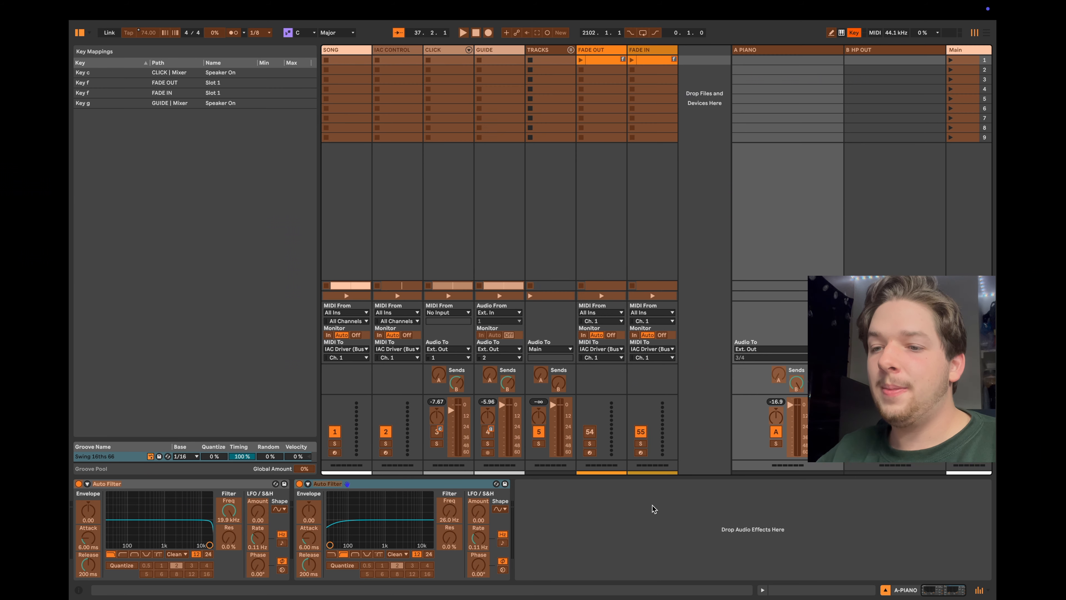
pyautogui.click(642, 436)
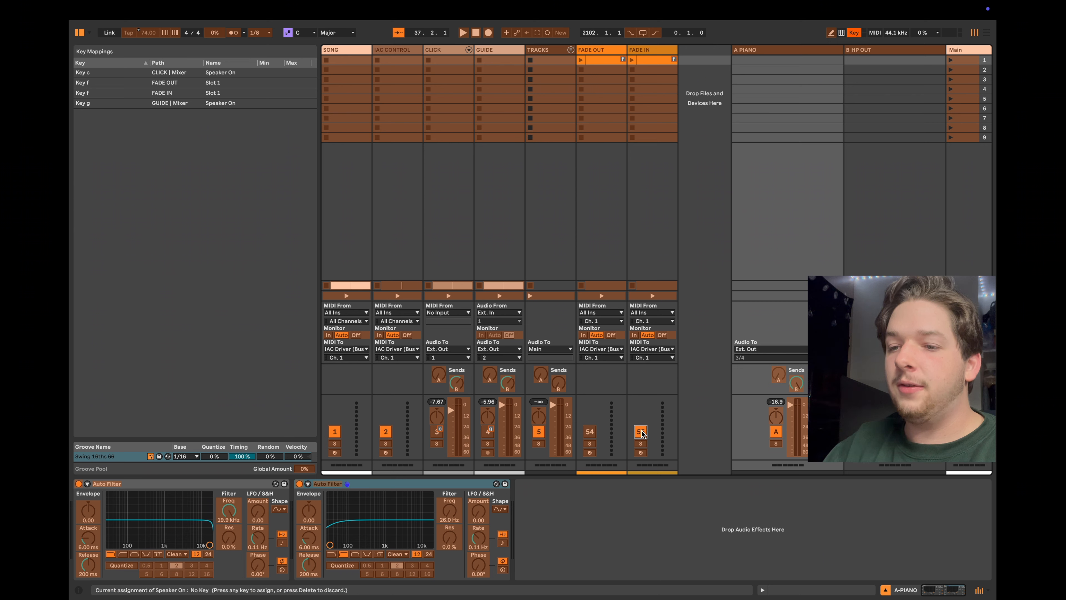
pyautogui.press('f')
pyautogui.click(590, 432)
pyautogui.press('f')
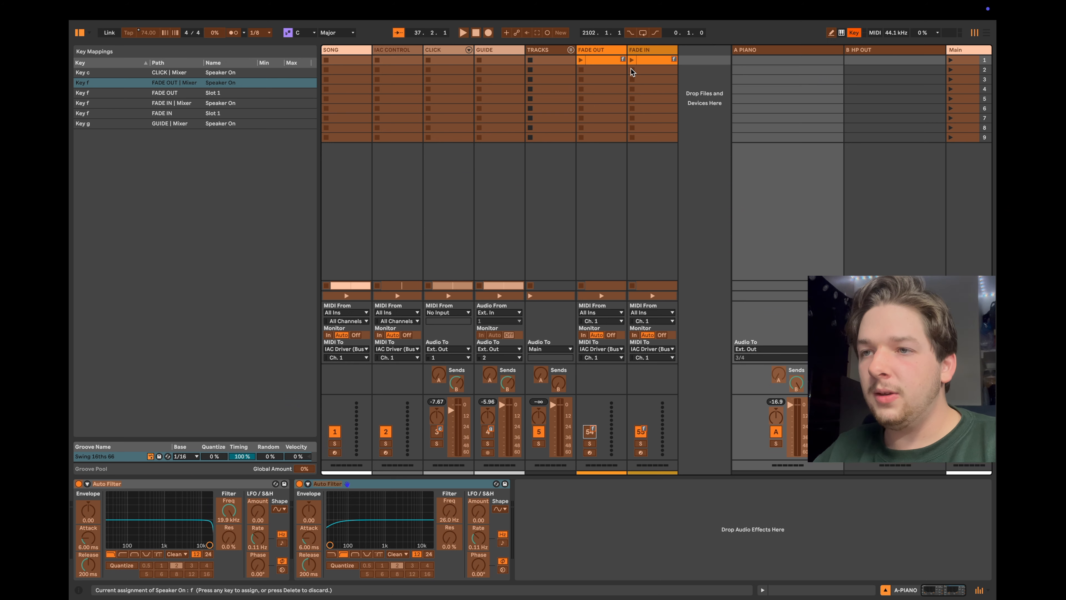
pyautogui.press('super+k')
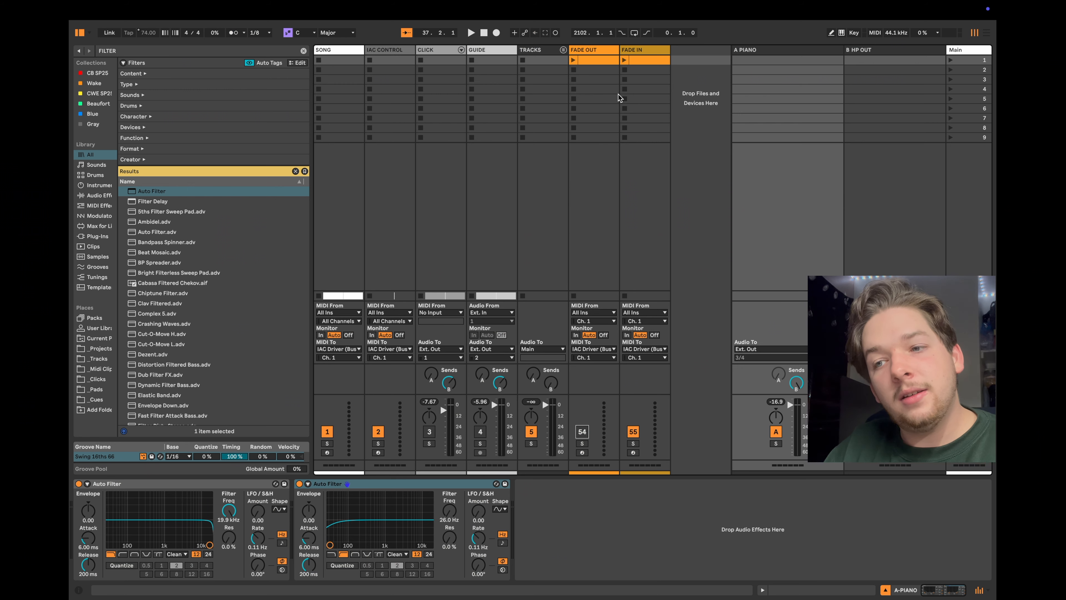
# - Switch to the Arrangement view with the browser hidden and shrink the FADE OUT and FADE IN tracks to minimum height
pyautogui.press('Tab')
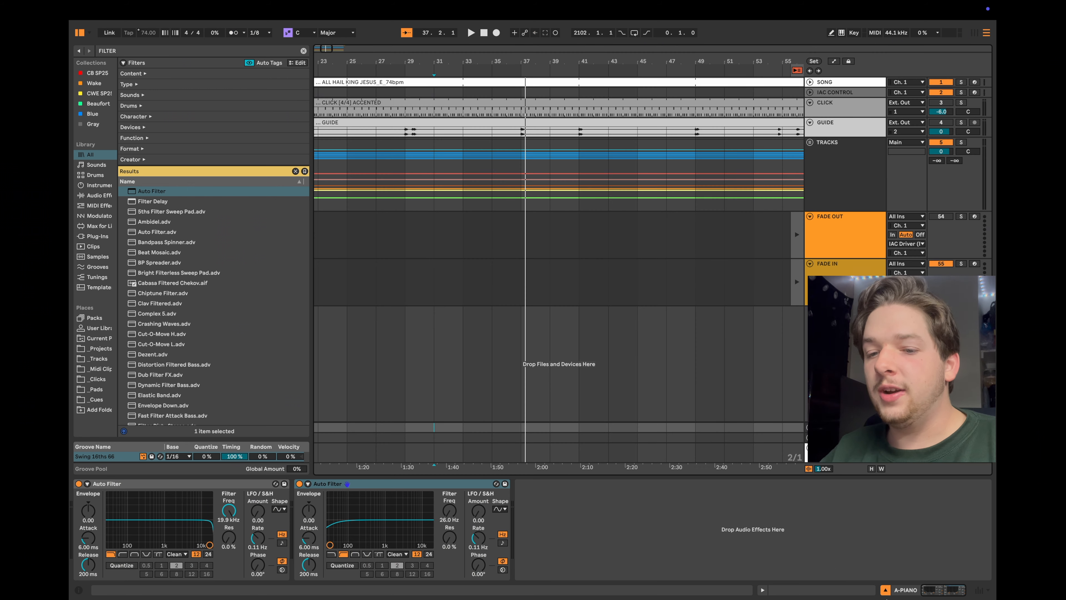
pyautogui.click(885, 590)
pyautogui.click(886, 590)
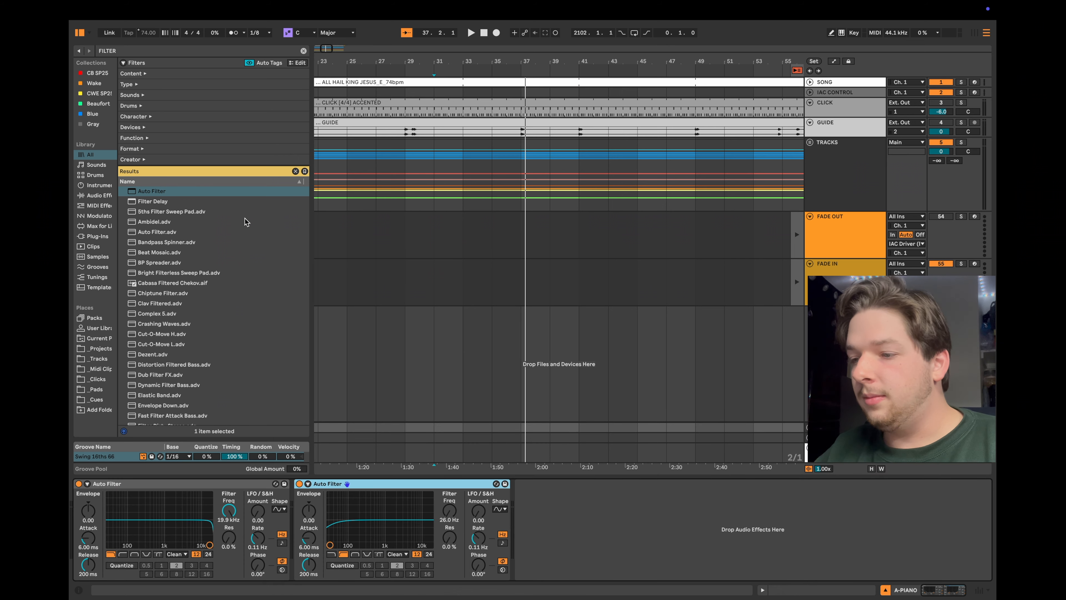
pyautogui.click(80, 34)
pyautogui.click(865, 240)
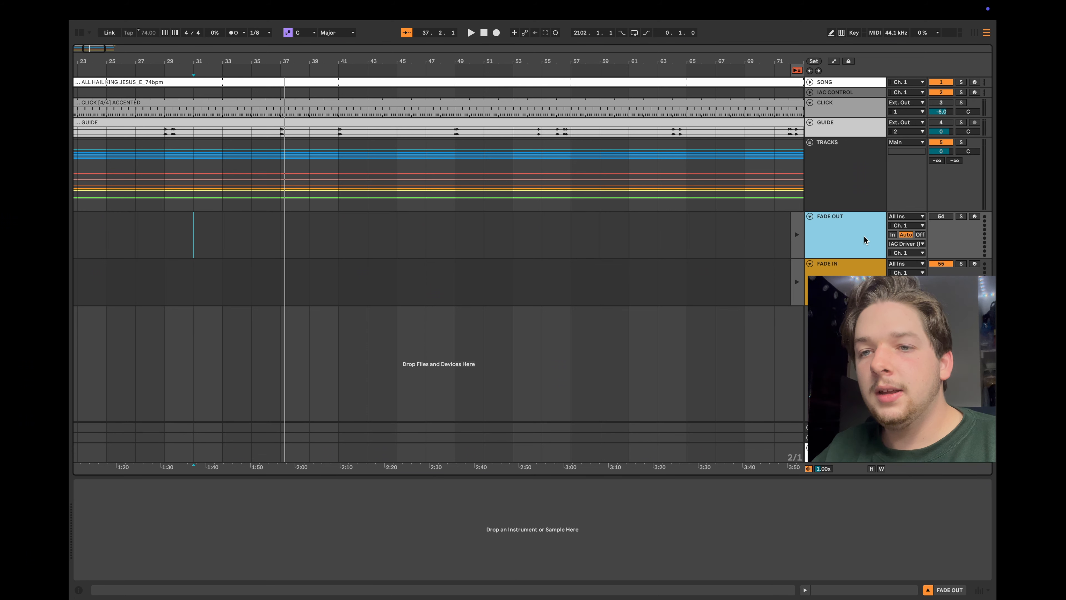
pyautogui.moveTo(846, 258); pyautogui.dragTo(859, 183)
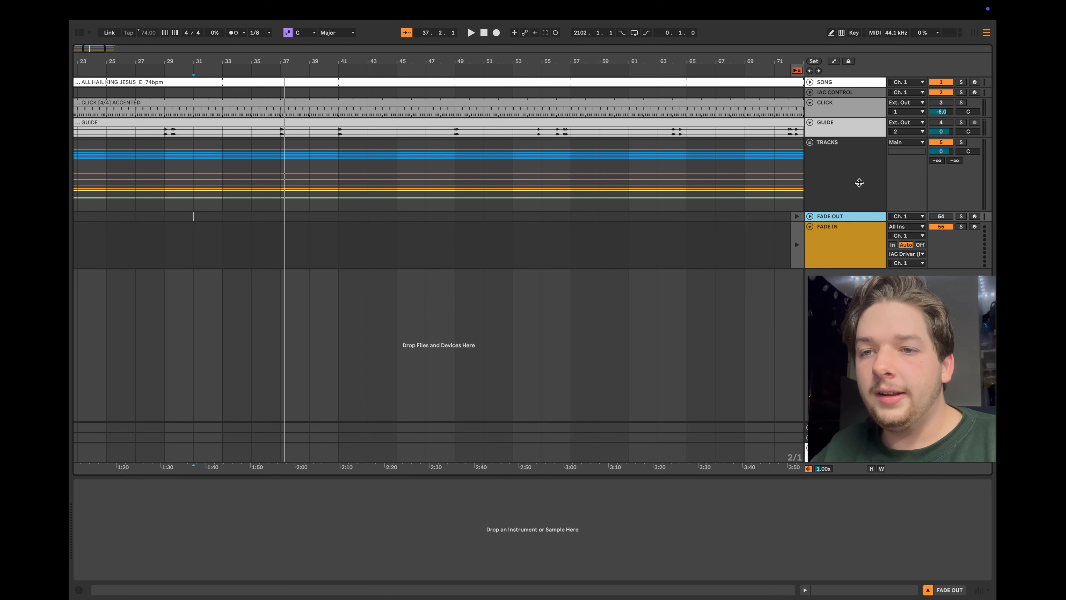
pyautogui.click(844, 252)
pyautogui.moveTo(846, 268); pyautogui.dragTo(848, 208)
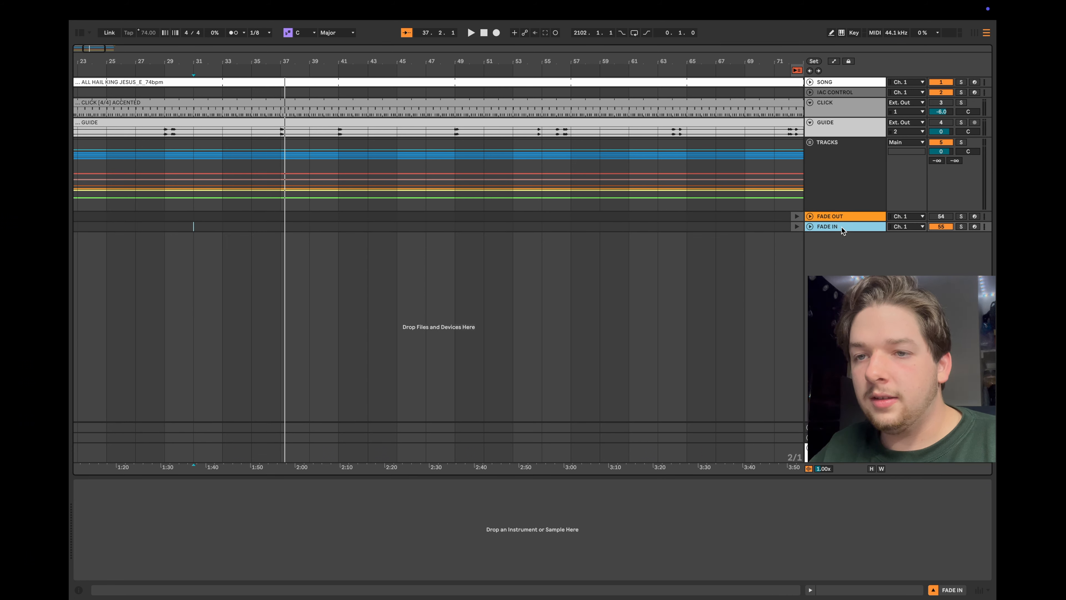
# - Group the FADE OUT and FADE IN tracks and name the group FADES
pyautogui.keyDown('shift'); pyautogui.click(846, 217); pyautogui.keyUp('shift')
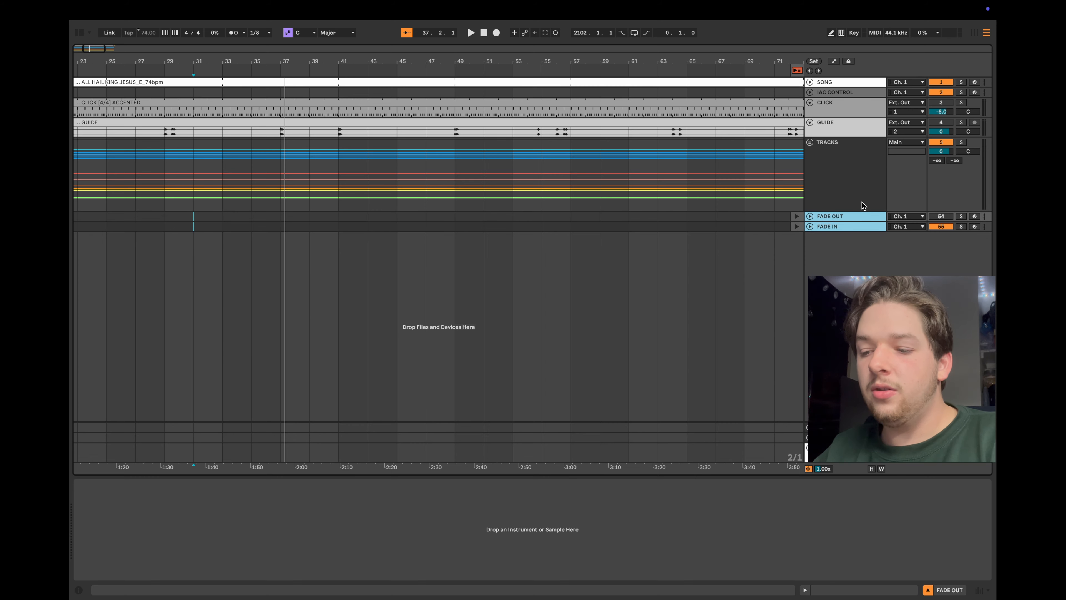
pyautogui.press('super+g')
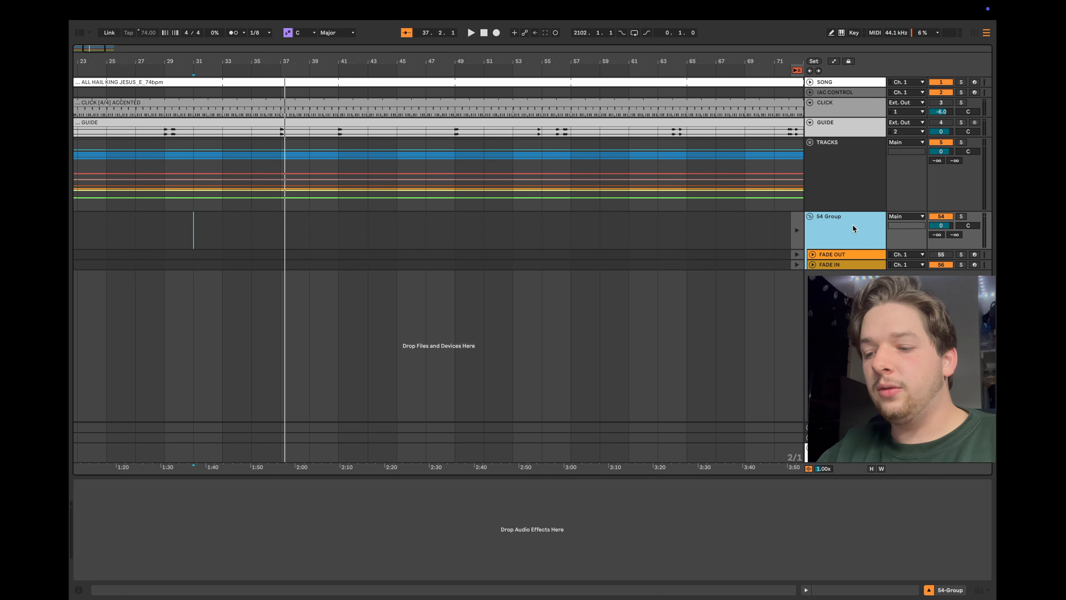
pyautogui.press('super+r')
pyautogui.write('FADE')
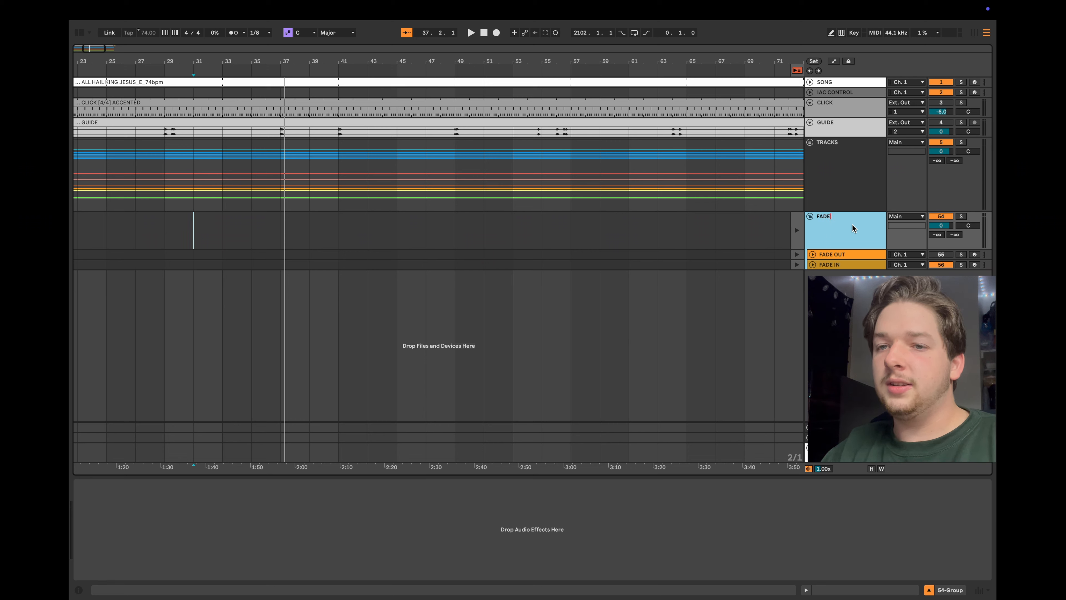
pyautogui.write('S')
pyautogui.press('Return')
# - Colour the FADES group track white and fold the group
pyautogui.rightClick(852, 226)
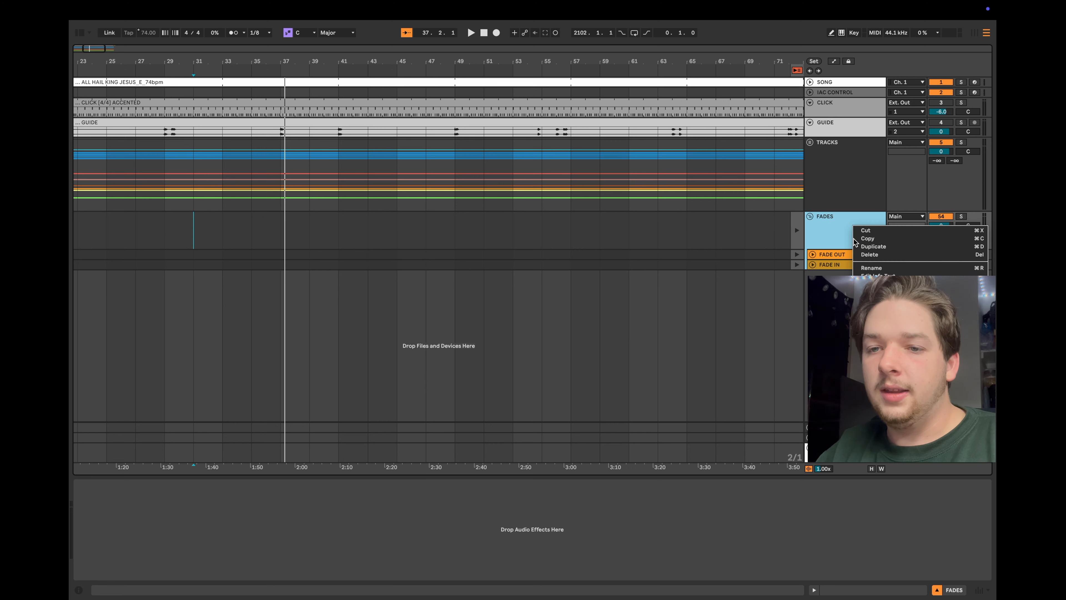
pyautogui.click(815, 238)
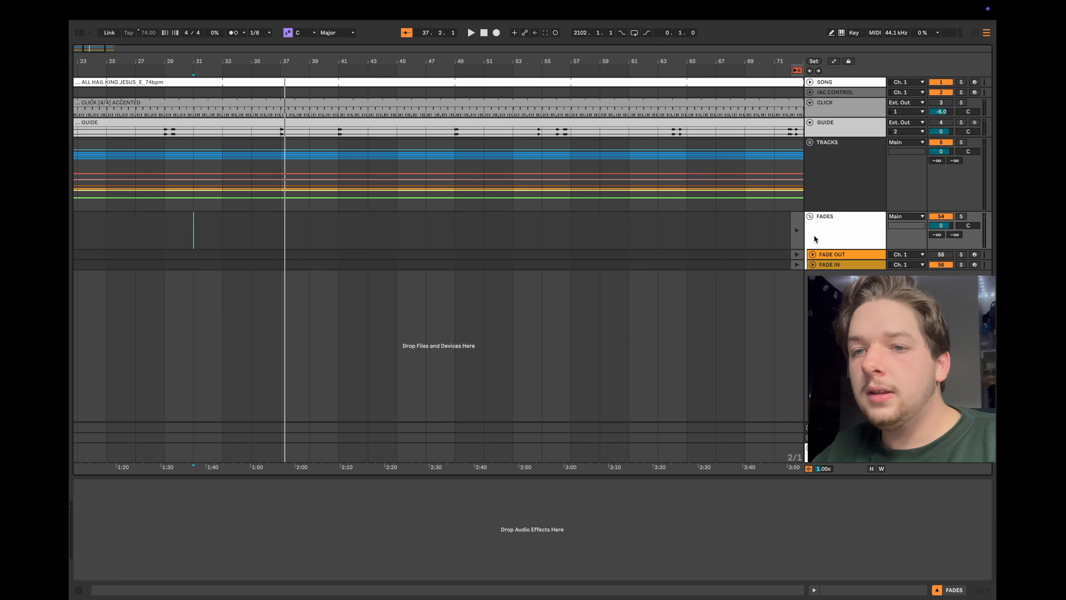
pyautogui.click(811, 217)
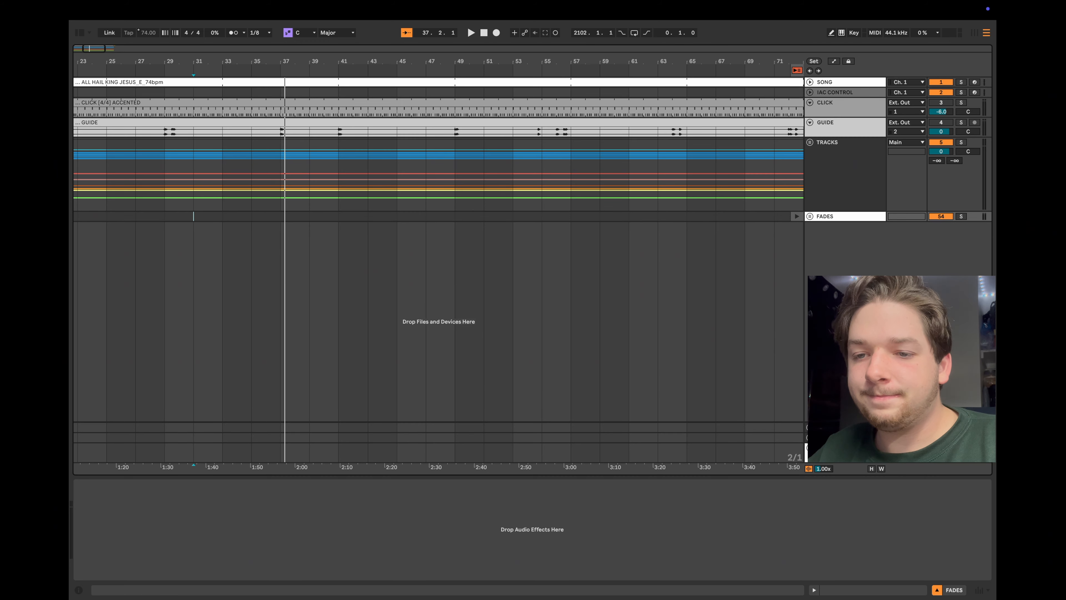
# - Show the A PIANO return's filters and play the song around bars 32 and 39 to test the fades
pyautogui.press('Down')
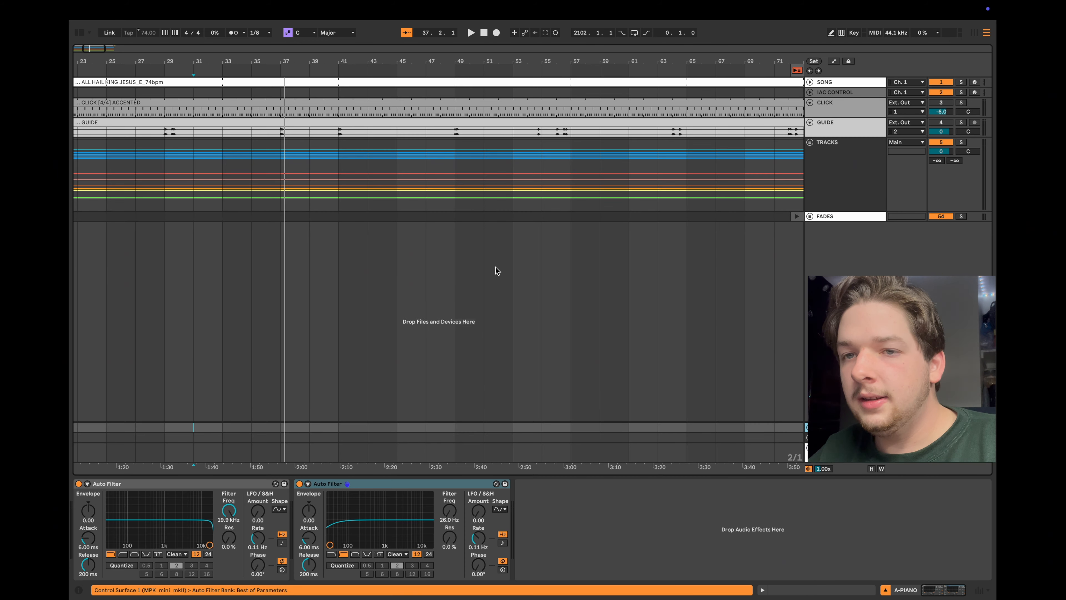
pyautogui.scroll(10, 272, 172)
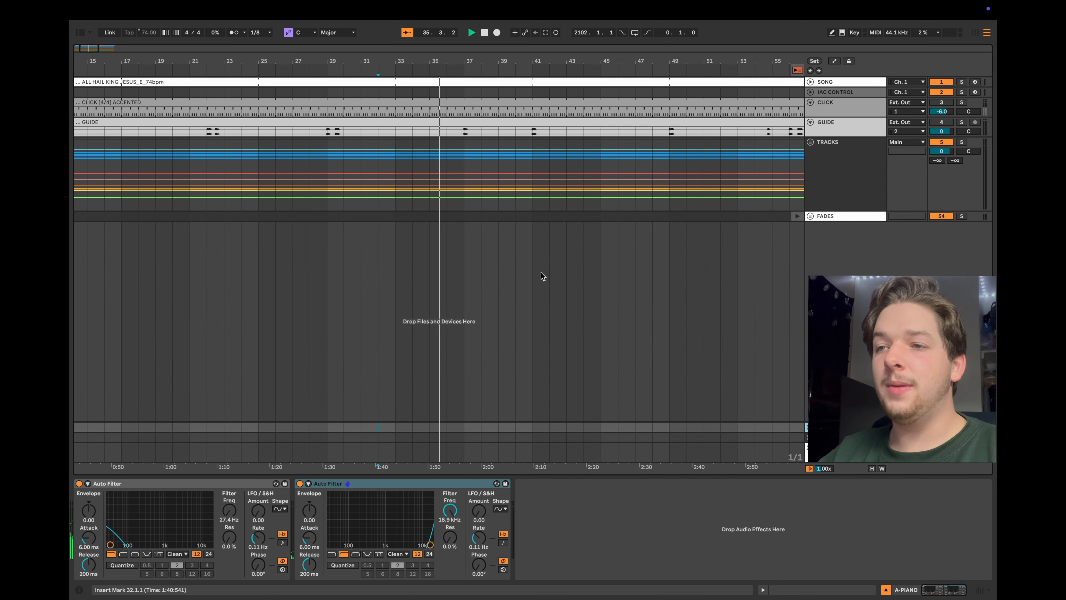
pyautogui.click(497, 177)
pyautogui.press('space')
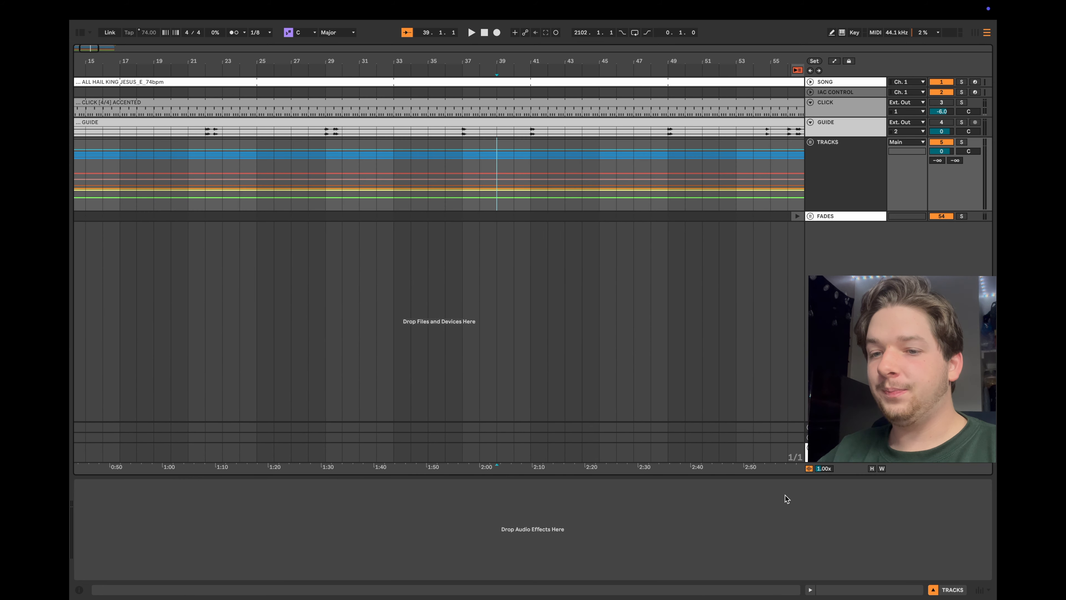
pyautogui.click(833, 427)
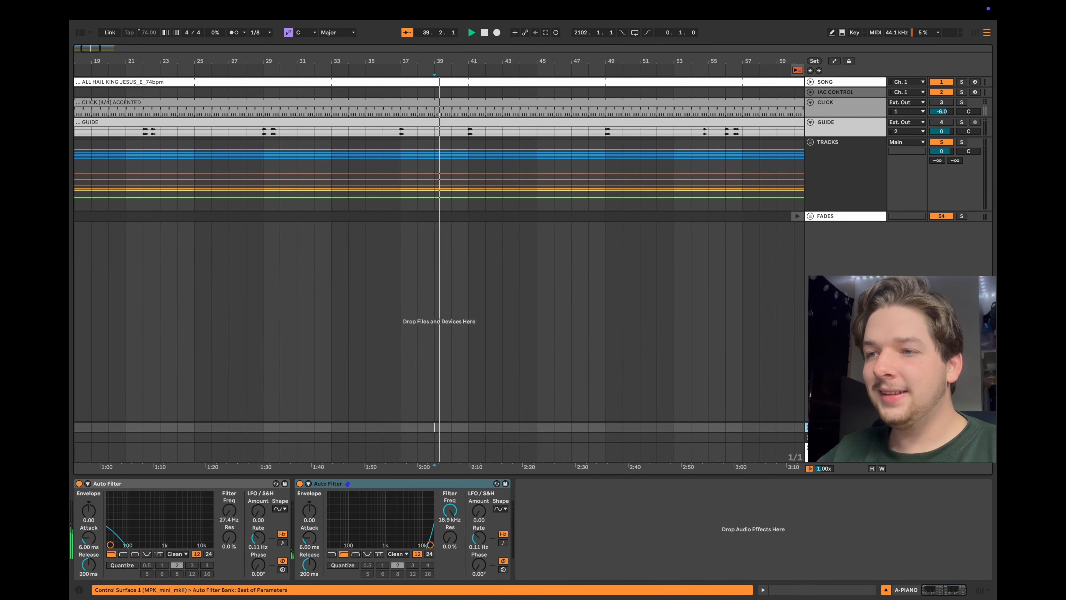